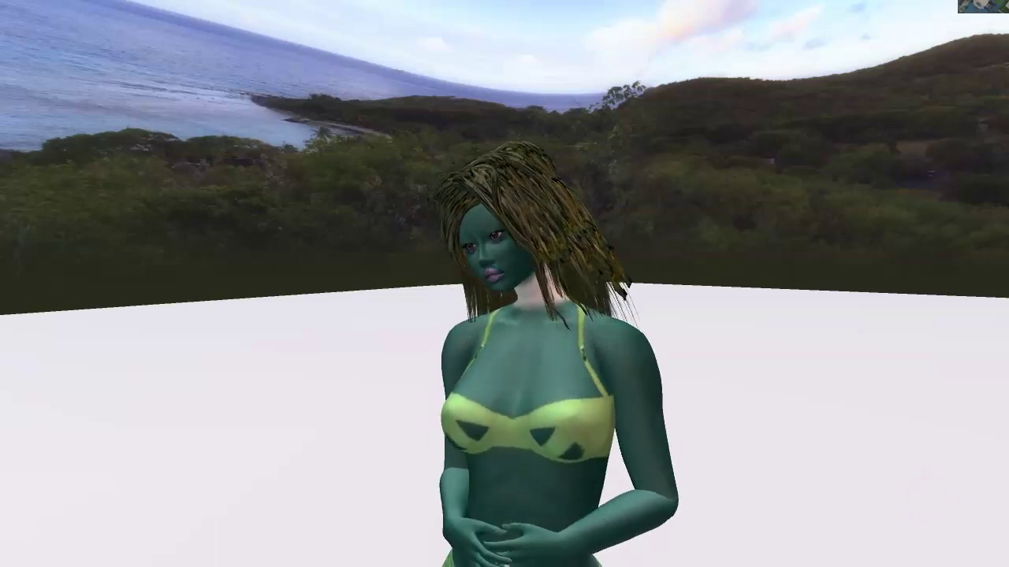
- Take off the worn Izzie's LeL Evo X Neck Blender 01 (white) from the inventory
{"action": "left_click_drag", "start_coordinate": [2, 38], "coordinate": [363, 41]}
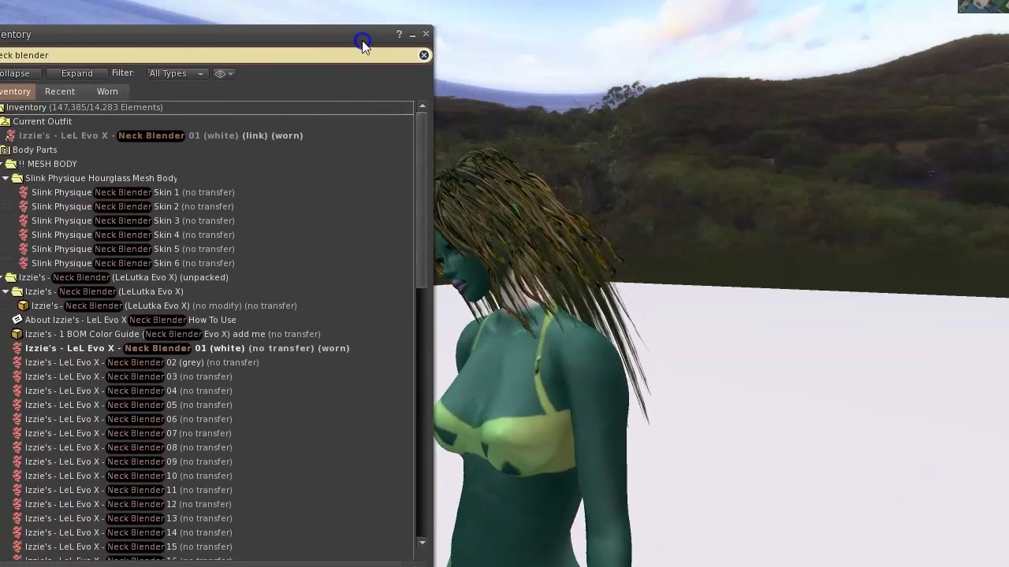
{"action": "right_click", "coordinate": [179, 349]}
{"action": "left_click", "coordinate": [213, 562]}
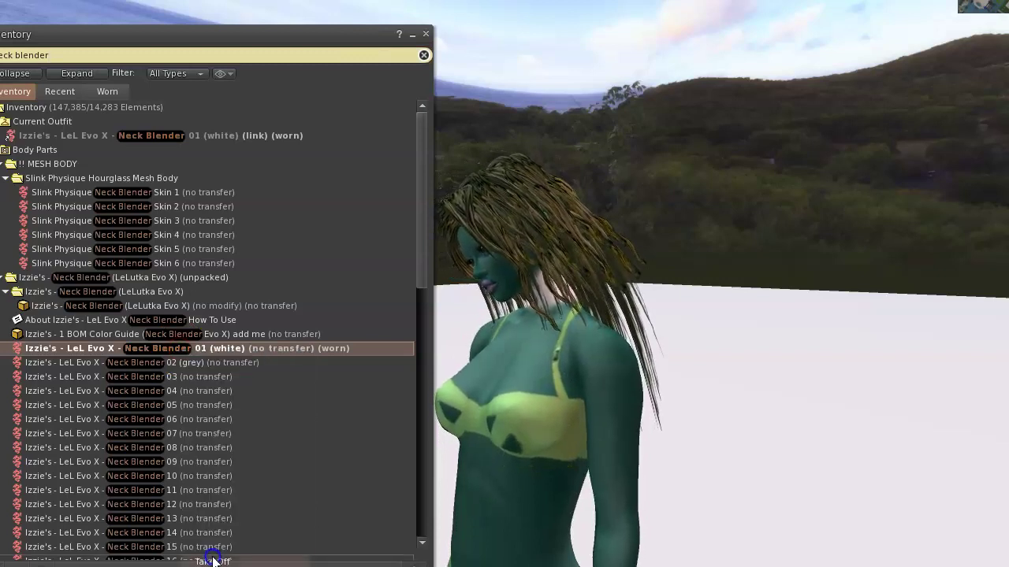
{"action": "left_click_drag", "start_coordinate": [255, 34], "coordinate": [0, 62]}
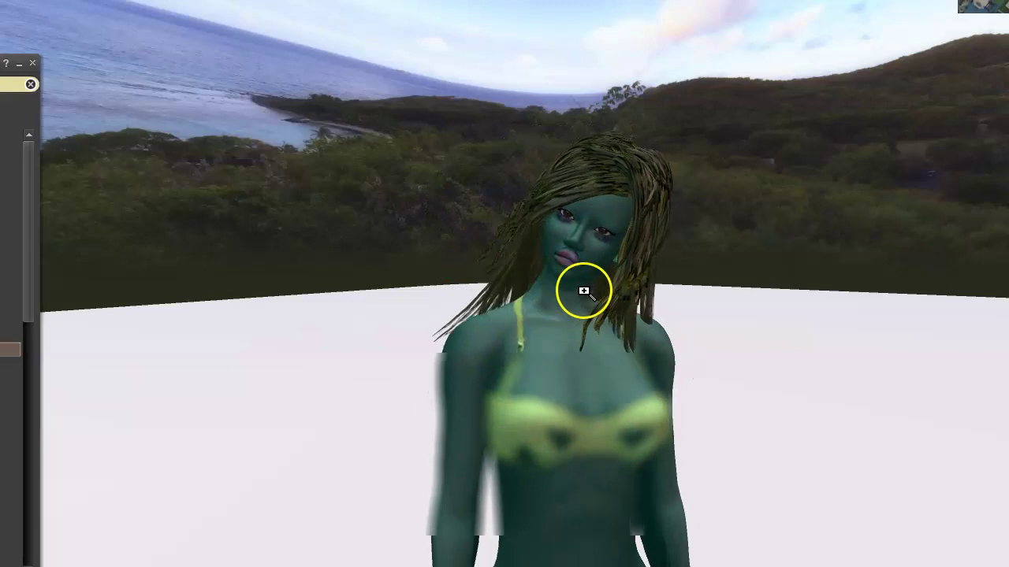
- Examine the avatar's neck without the blender up close and from an angle, checking the transition between head and body
{"action": "left_click", "coordinate": [582, 291], "text": "alt"}
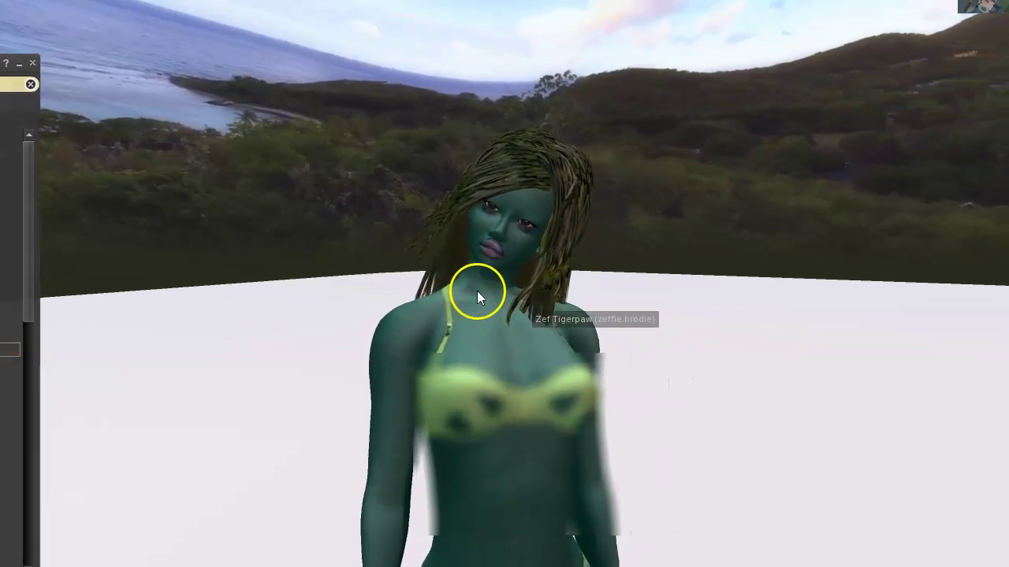
{"action": "scroll", "coordinate": [514, 269], "scroll_direction": "down", "scroll_amount": 3}
{"action": "scroll", "coordinate": [515, 268], "scroll_direction": "up", "scroll_amount": 2}
{"action": "scroll", "coordinate": [514, 269], "scroll_direction": "up", "scroll_amount": 6}
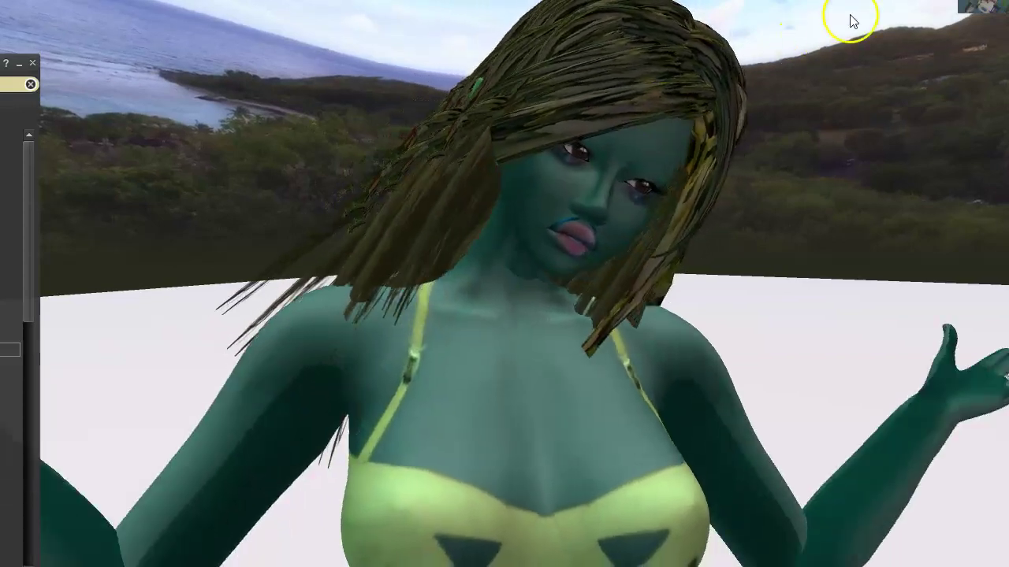
{"action": "scroll", "coordinate": [568, 434], "scroll_direction": "down", "scroll_amount": 3}
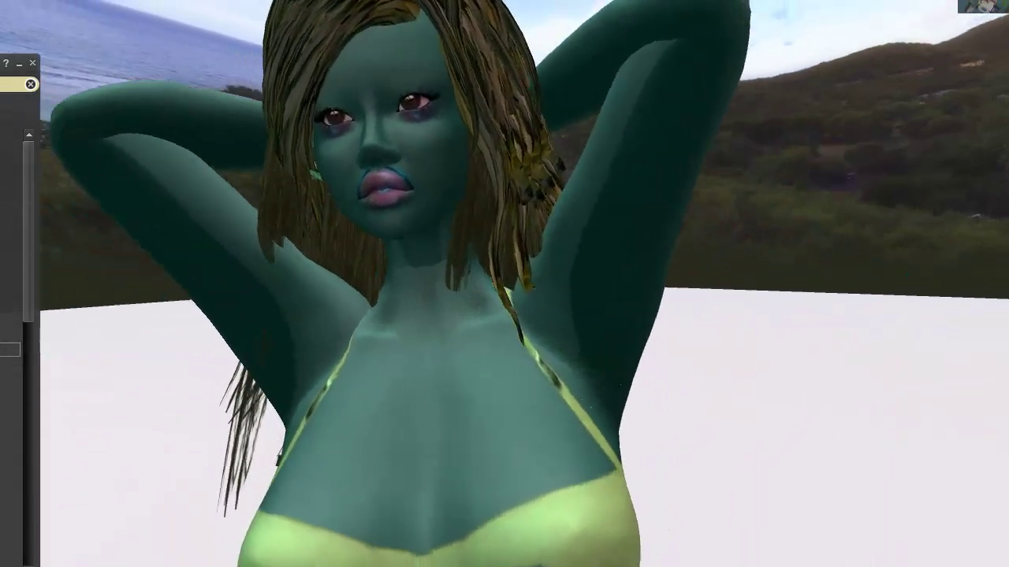
{"action": "scroll", "coordinate": [577, 407], "scroll_direction": "down", "scroll_amount": 2}
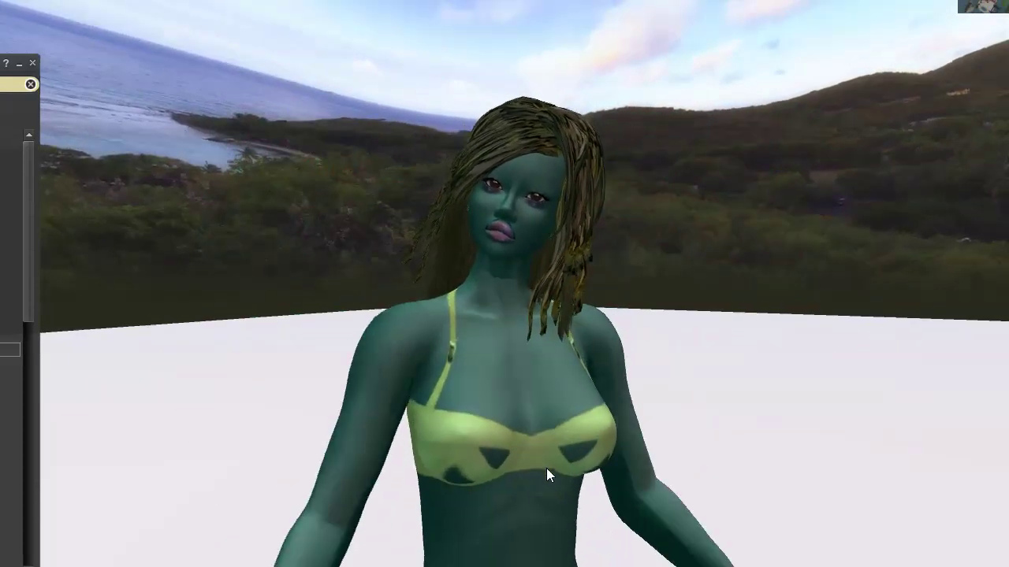
{"action": "scroll", "coordinate": [547, 468], "scroll_direction": "up", "scroll_amount": 3}
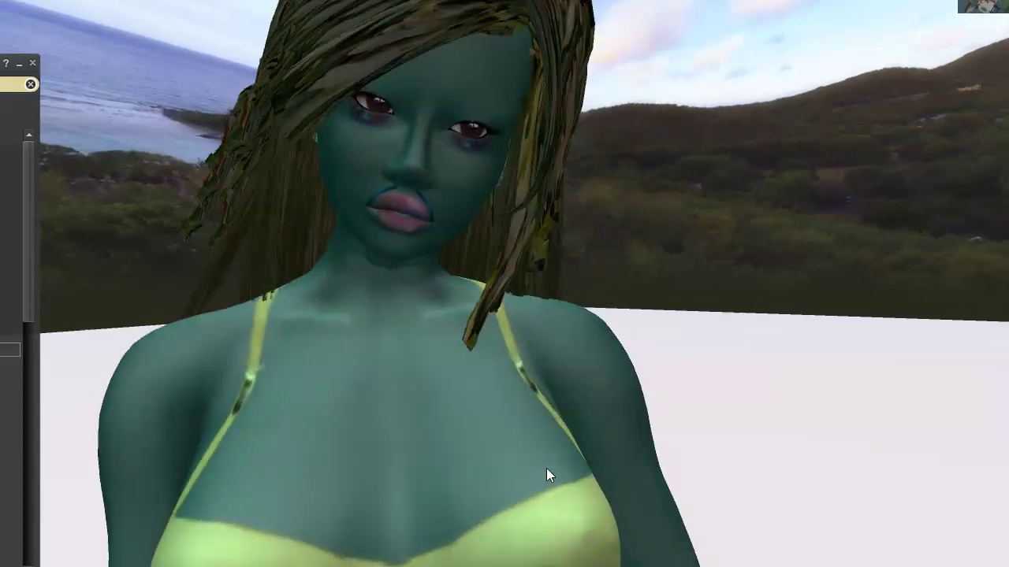
{"action": "left_click_drag", "start_coordinate": [546, 468], "coordinate": [514, 468]}
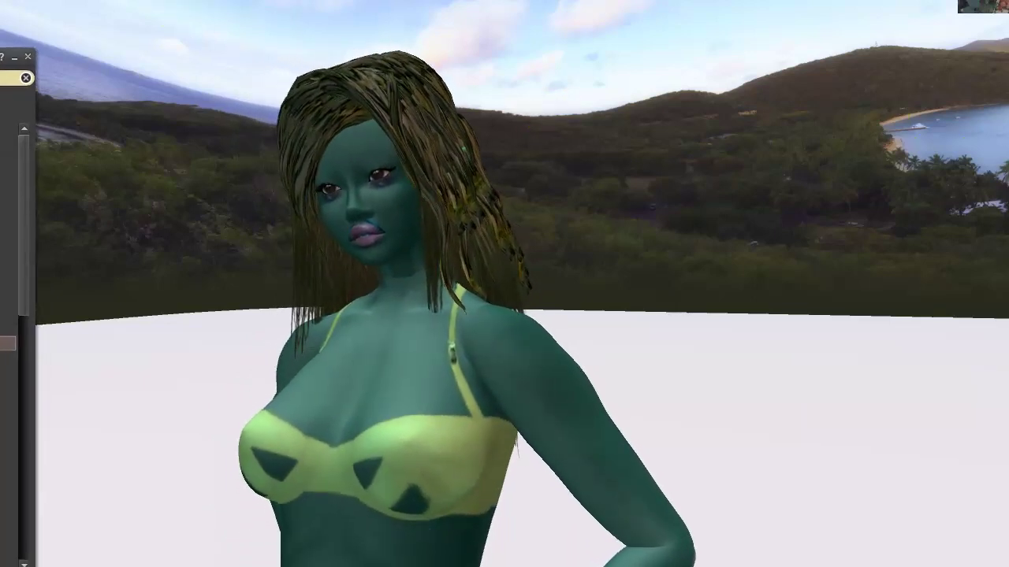
- Add the Izzie's LeL Evo X Neck Blender 01 (white) to the avatar from the inventory and clear the view of the neck
{"action": "left_click_drag", "start_coordinate": [0, 57], "coordinate": [242, 24]}
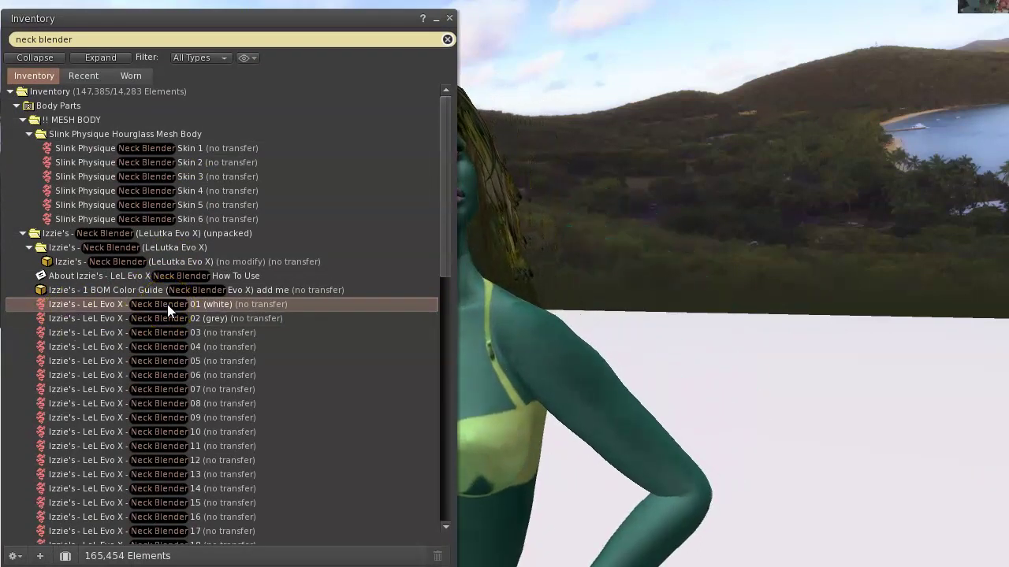
{"action": "left_click", "coordinate": [151, 441]}
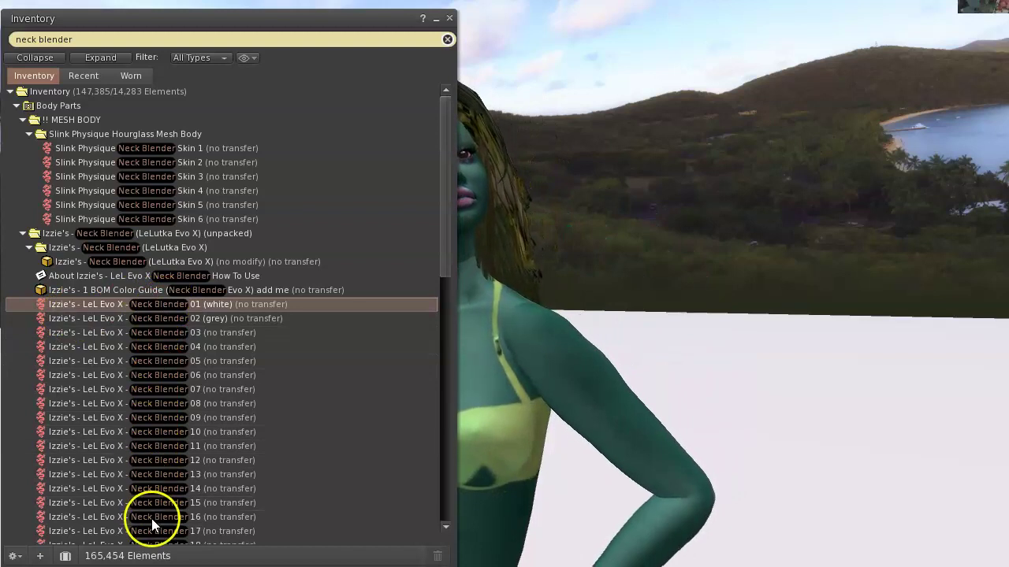
{"action": "right_click", "coordinate": [152, 310]}
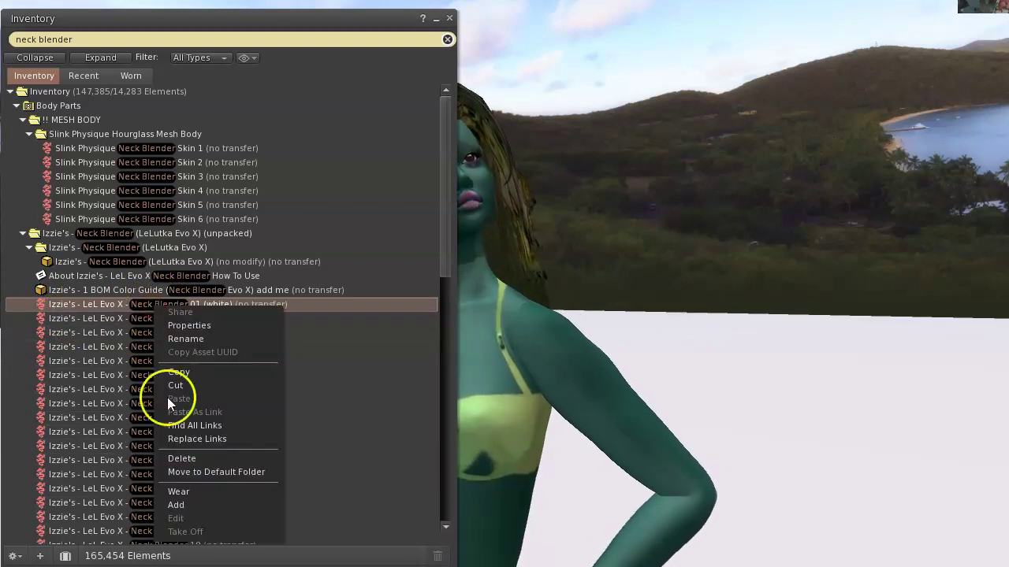
{"action": "left_click", "coordinate": [170, 506]}
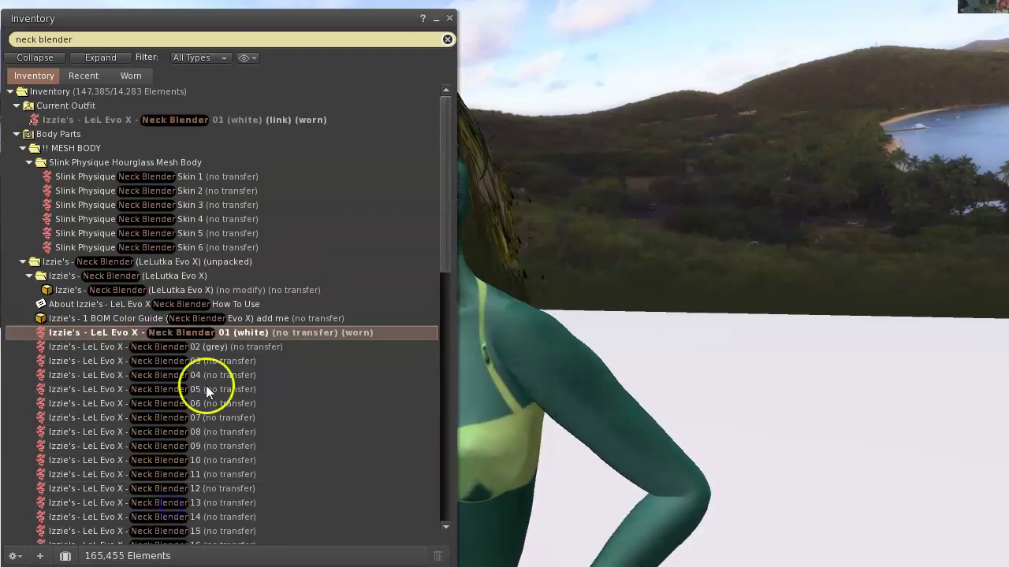
{"action": "left_click_drag", "start_coordinate": [294, 19], "coordinate": [0, 39]}
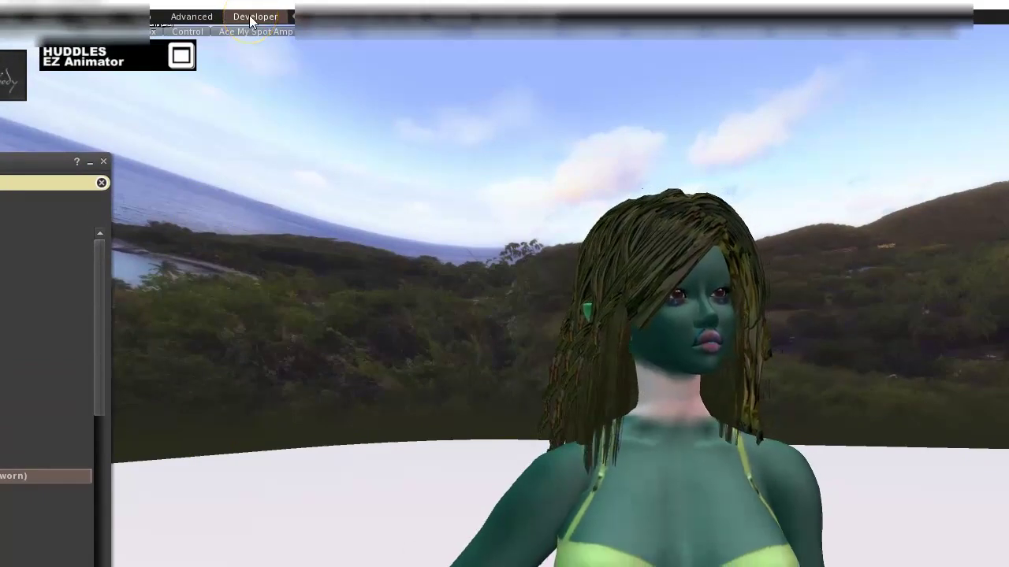
- Turn on the developer info option Show Color Under Cursor
{"action": "left_click", "coordinate": [199, 19]}
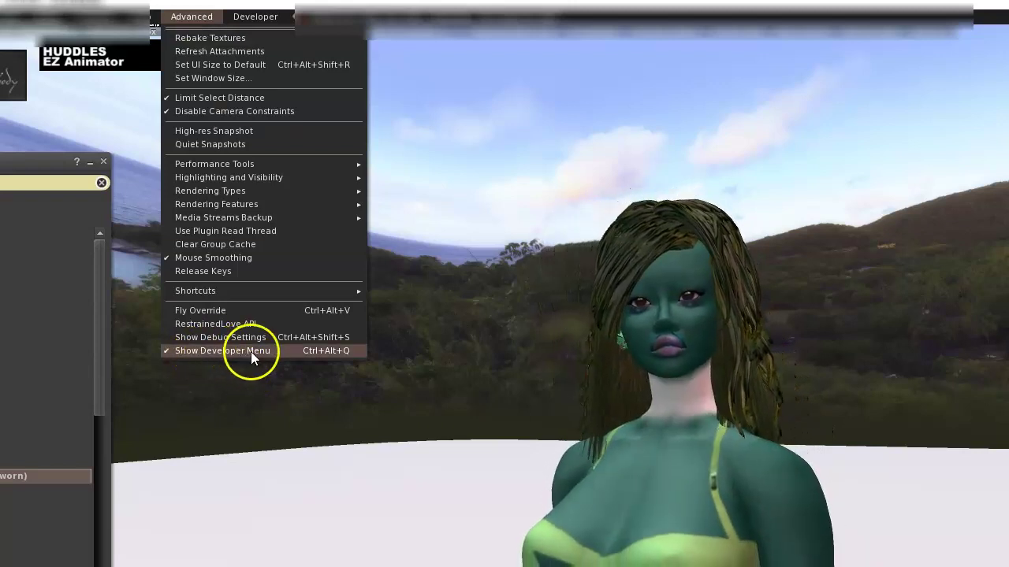
{"action": "mouse_move", "coordinate": [252, 17]}
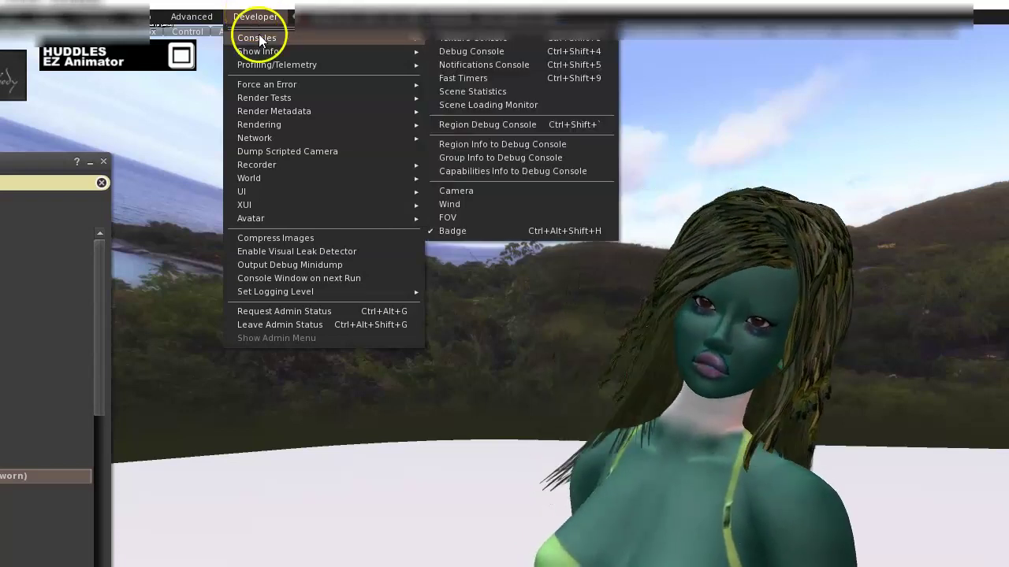
{"action": "mouse_move", "coordinate": [260, 52]}
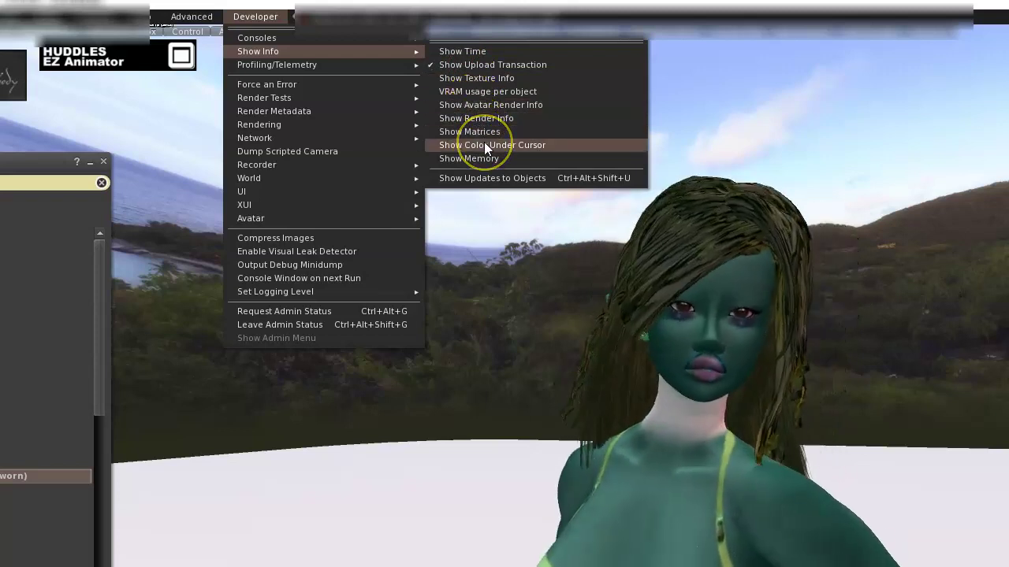
{"action": "left_click", "coordinate": [485, 145]}
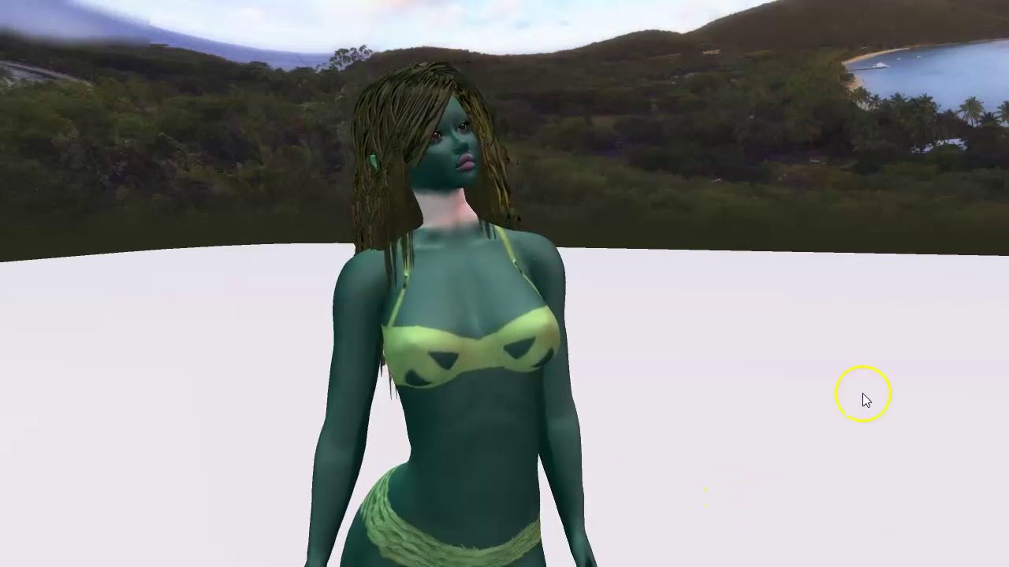
- Walk the avatar across the white platform to its edge and view it from the front against the sea backdrop
{"action": "left_click", "coordinate": [507, 540]}
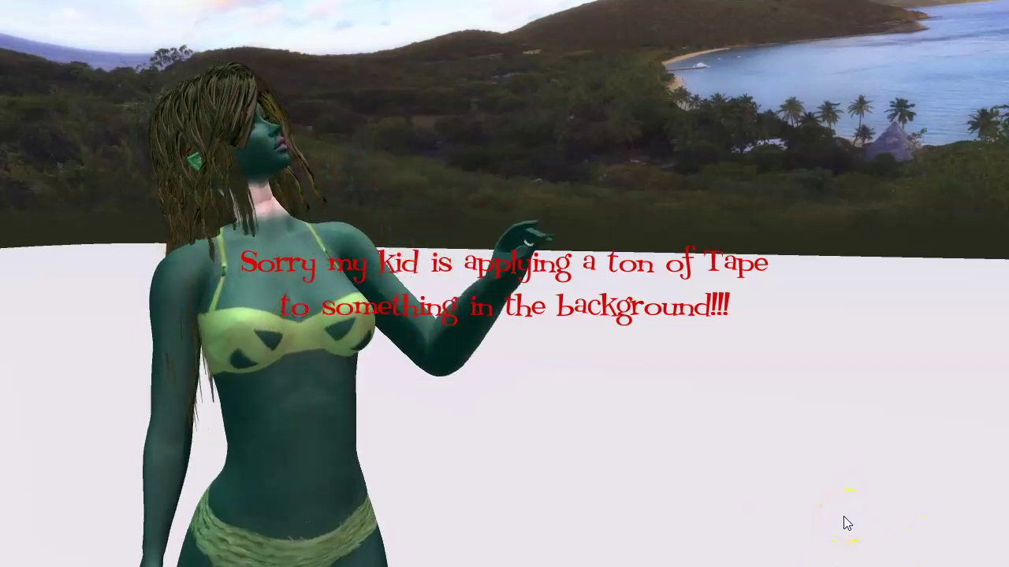
{"action": "left_click", "coordinate": [669, 423]}
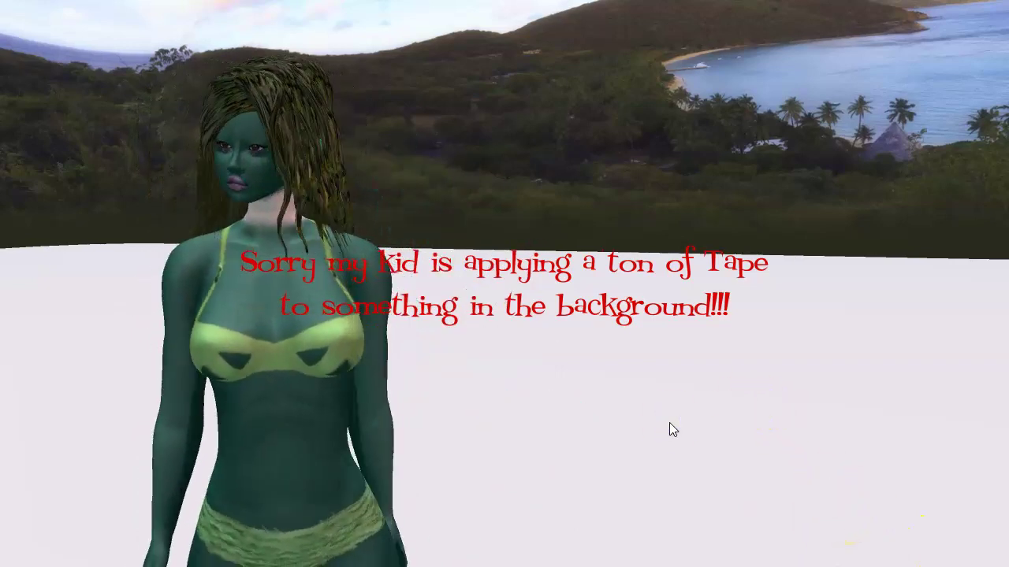
{"action": "key", "text": "Escape"}
{"action": "key", "text": "Left"}
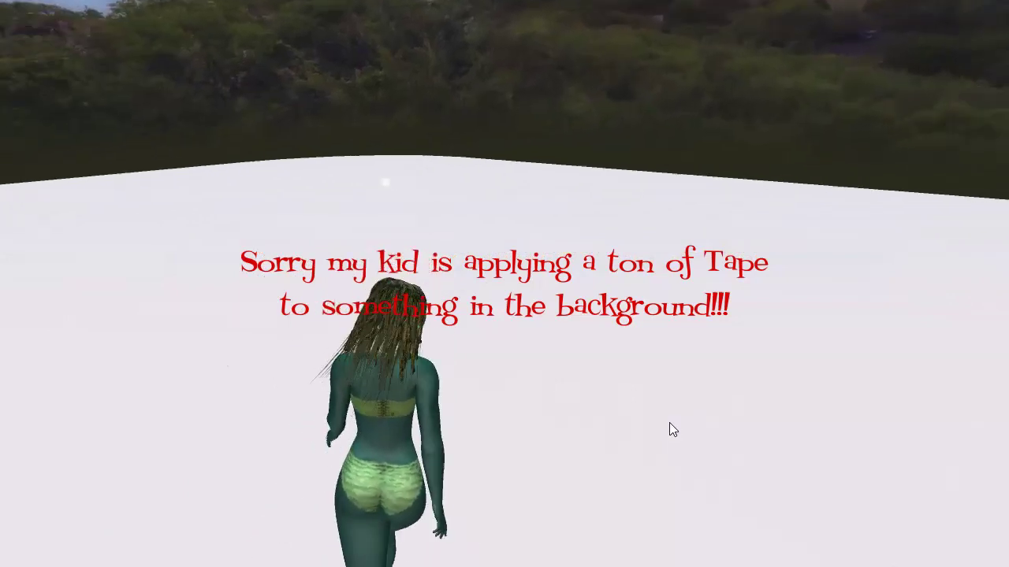
{"action": "key", "text": "Up"}
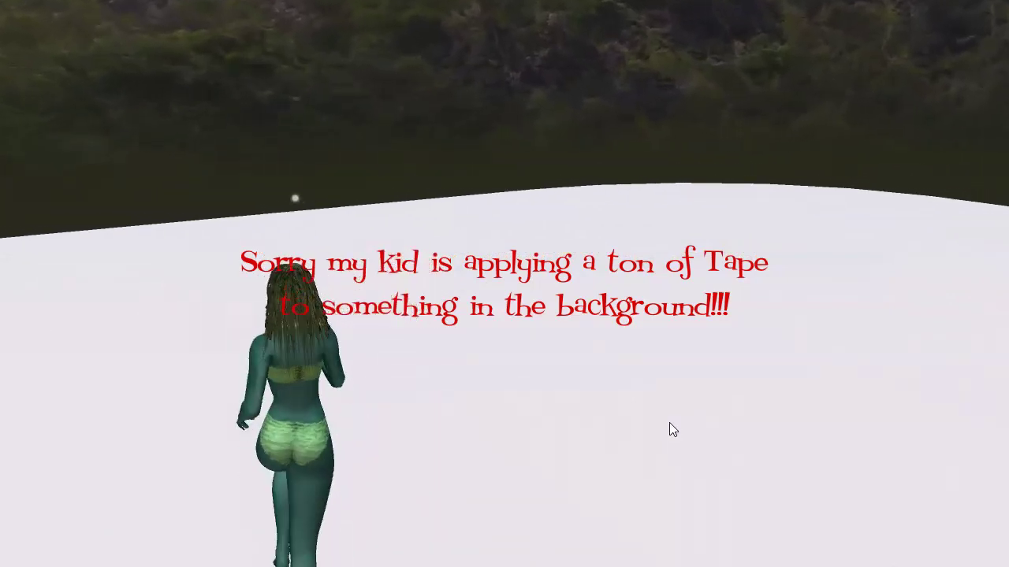
{"action": "key", "text": "Left"}
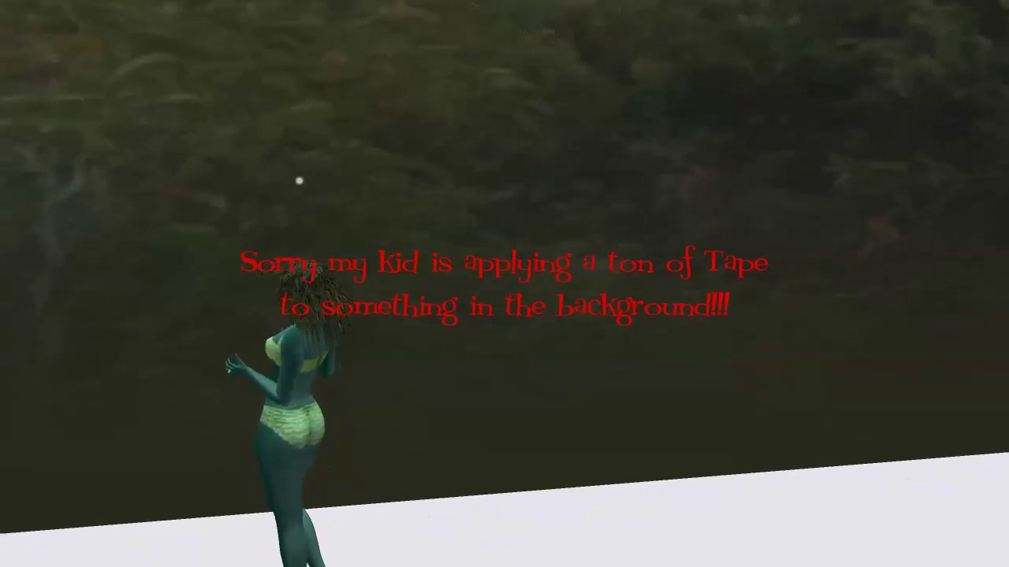
{"action": "key", "text": "ctrl+alt+Down"}
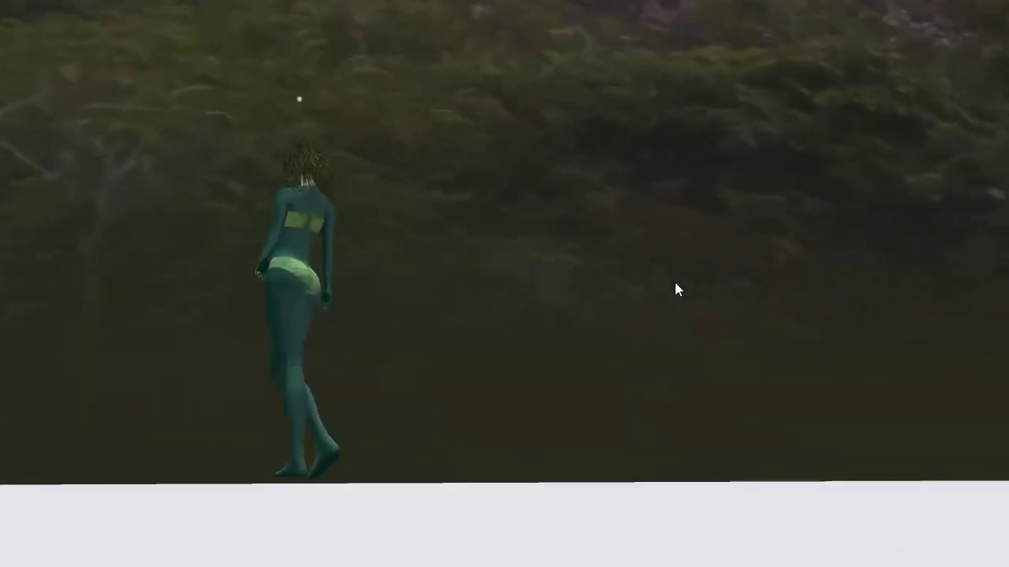
{"action": "left_click", "coordinate": [540, 148]}
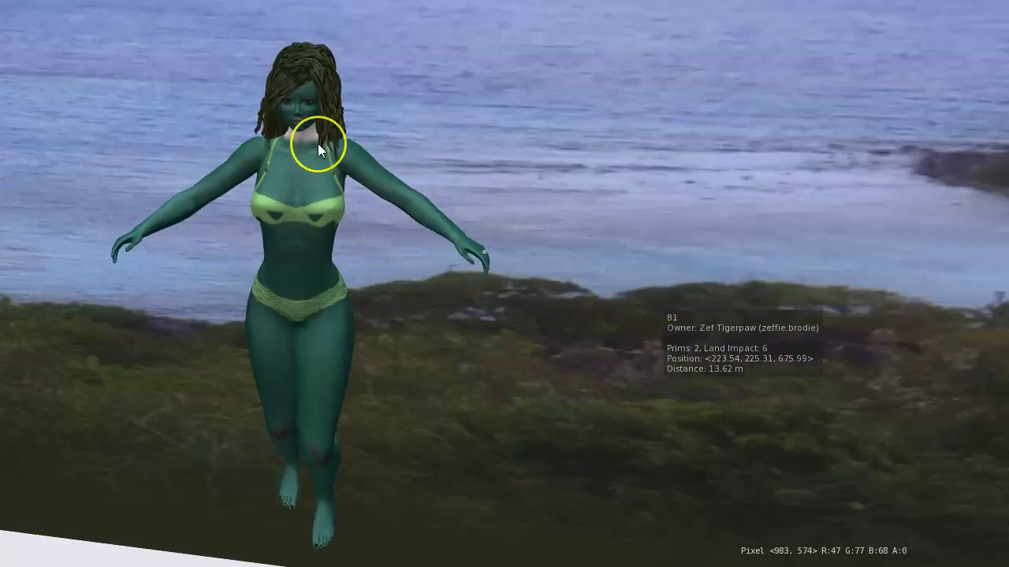
- Sample the skin color on the avatar's upper chest with the pixel color read-out
{"action": "scroll", "coordinate": [318, 143], "scroll_direction": "up", "scroll_amount": 5}
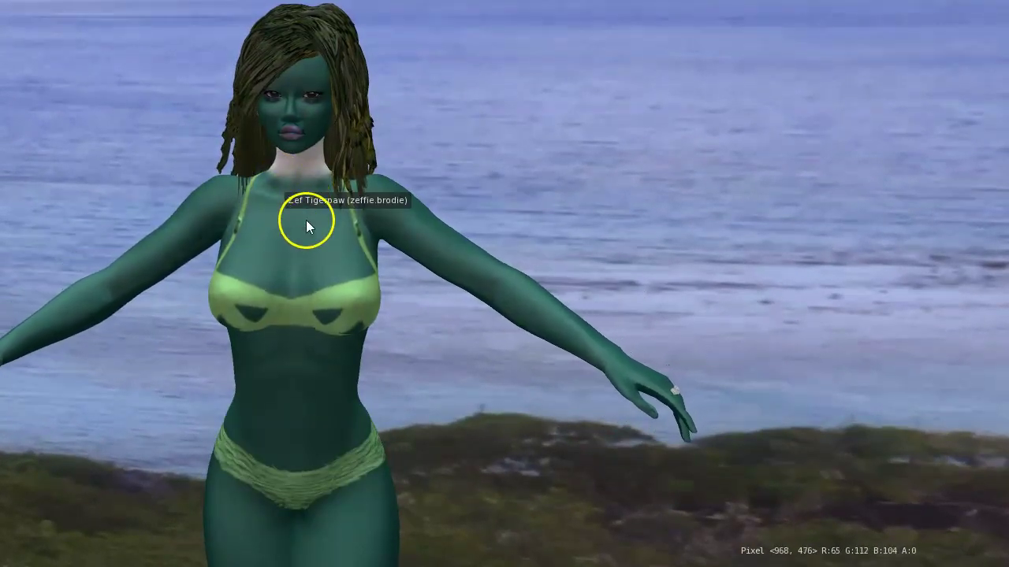
{"action": "left_click", "coordinate": [290, 244]}
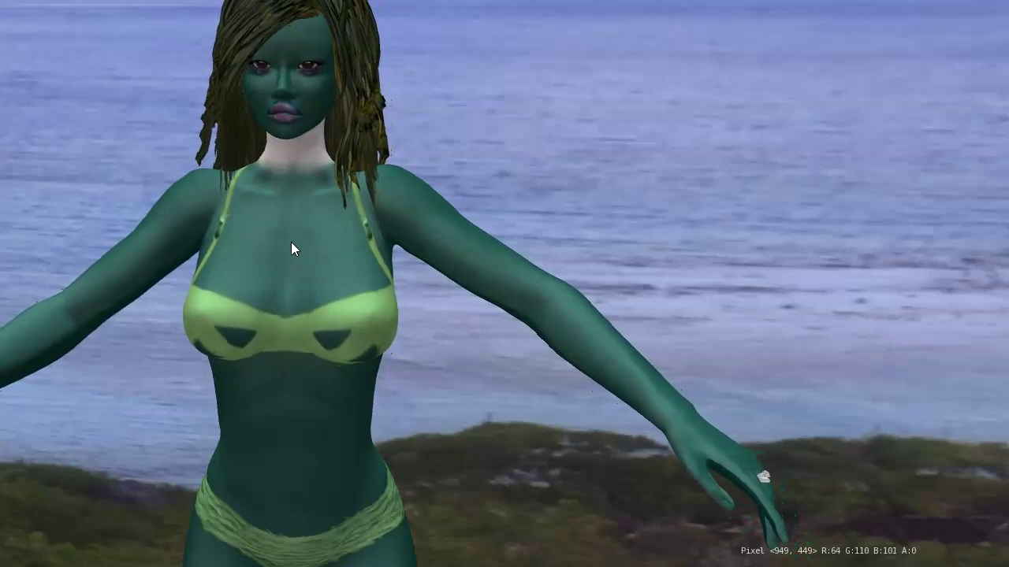
{"action": "left_click", "coordinate": [149, 156]}
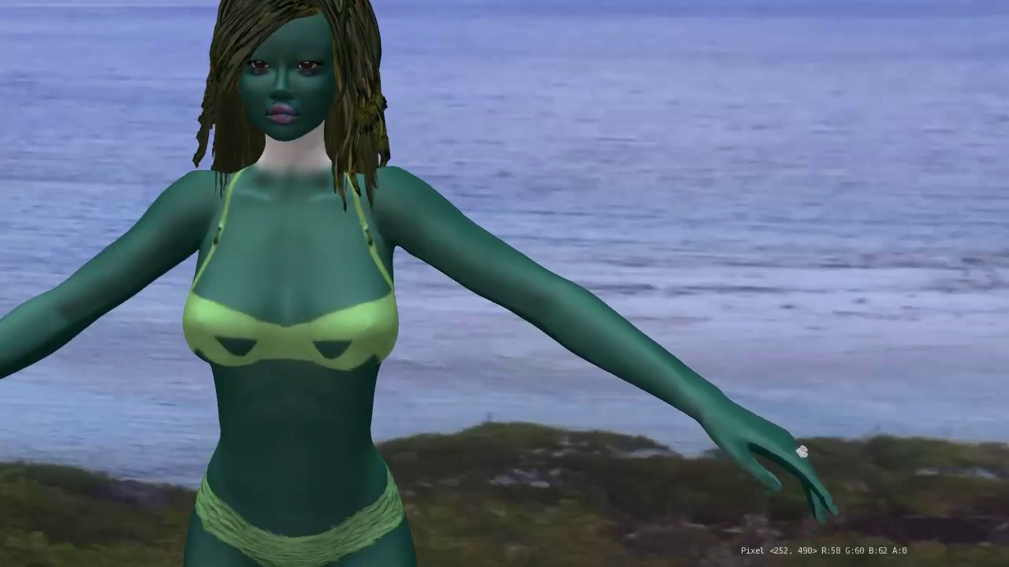
- Open the worn Izzie's LeL Evo X Neck Blender 01 (white) for editing from the inventory
{"action": "left_click_drag", "start_coordinate": [0, 0], "coordinate": [173, 0]}
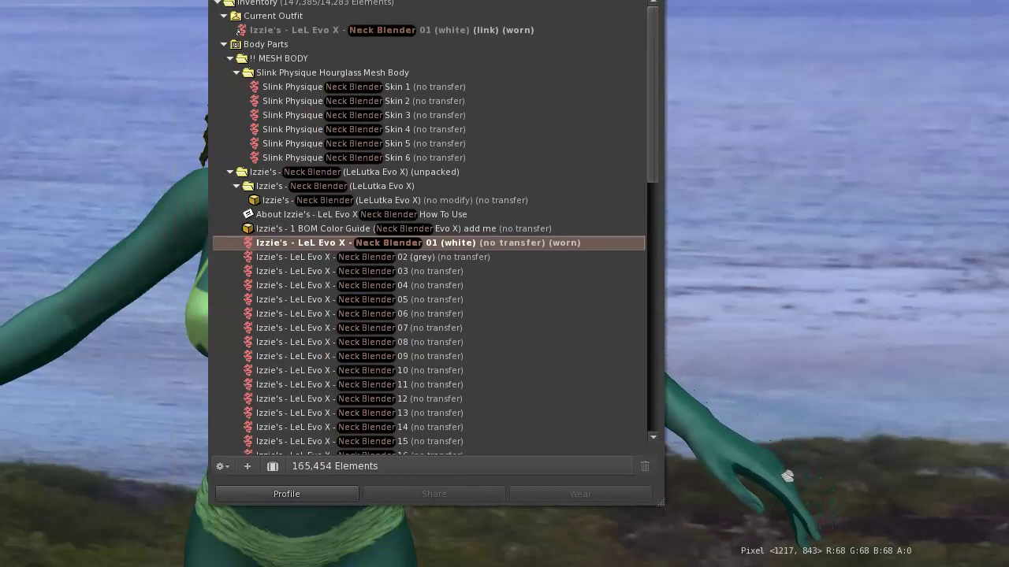
{"action": "left_click", "coordinate": [272, 242]}
{"action": "right_click", "coordinate": [290, 249]}
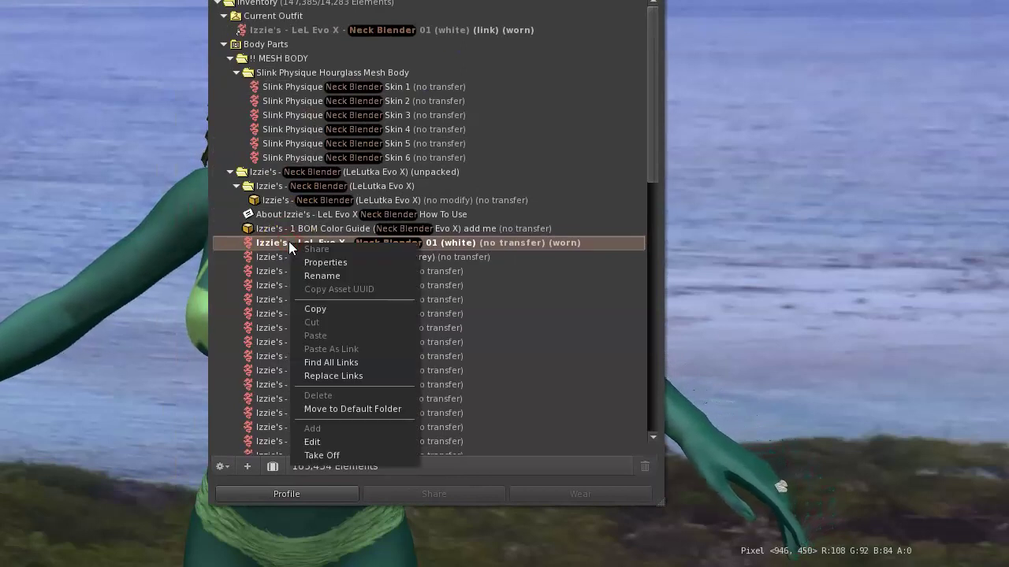
{"action": "left_click", "coordinate": [323, 455]}
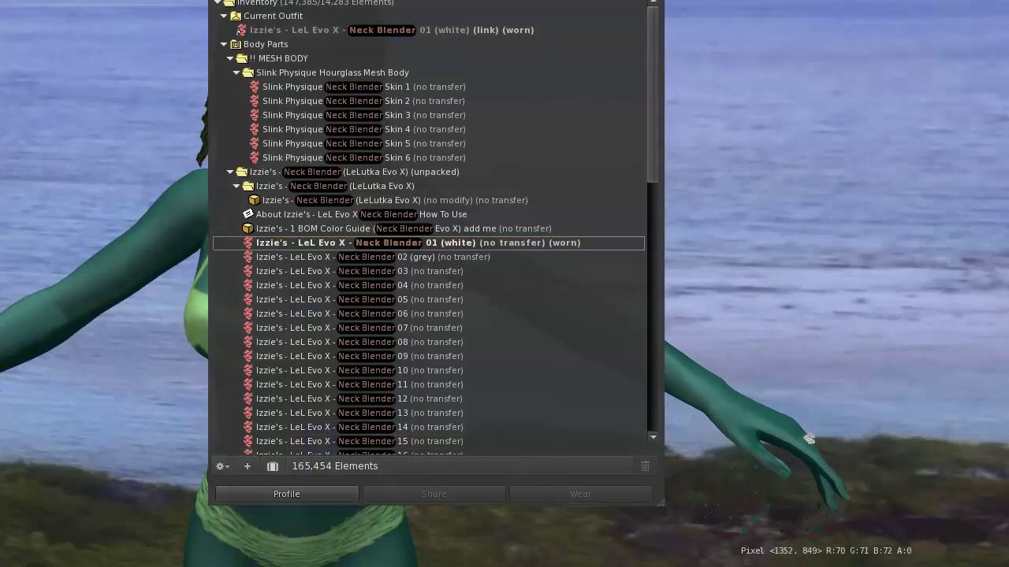
{"action": "key", "text": "ctrl+i"}
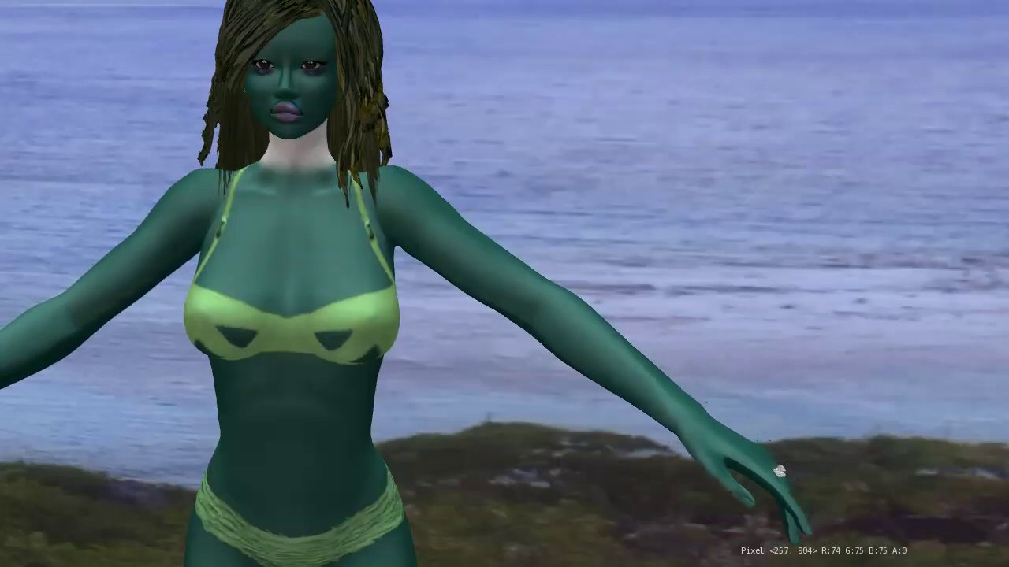
- Open the neck blender's Color/Tint picker and apply the dark teal preset (RGB 0, 64, 64), keeping the avatar's neck in view
{"action": "left_click_drag", "start_coordinate": [23, 1], "coordinate": [220, 29]}
{"action": "left_click", "coordinate": [204, 273]}
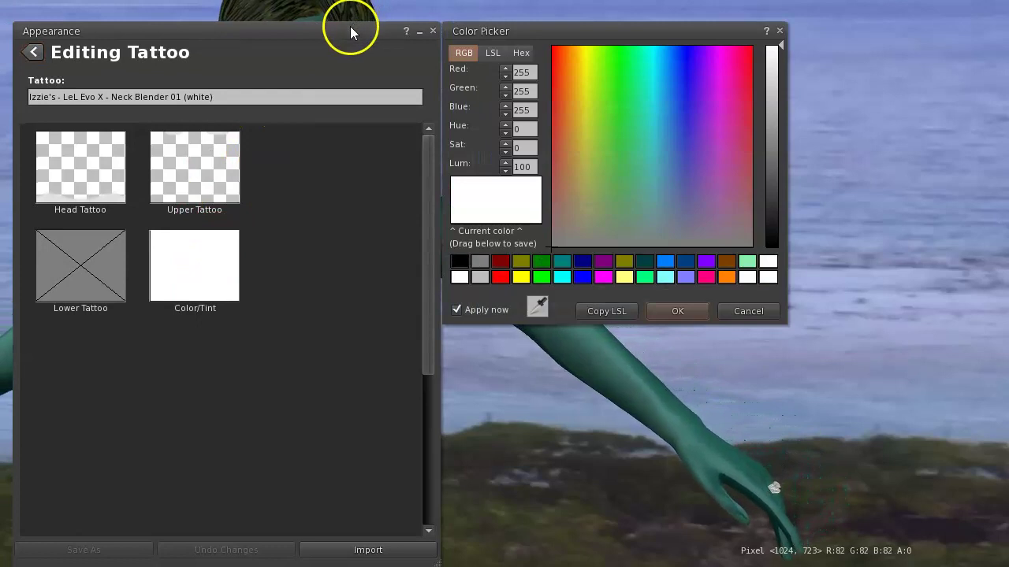
{"action": "left_click_drag", "start_coordinate": [351, 30], "coordinate": [0, 38]}
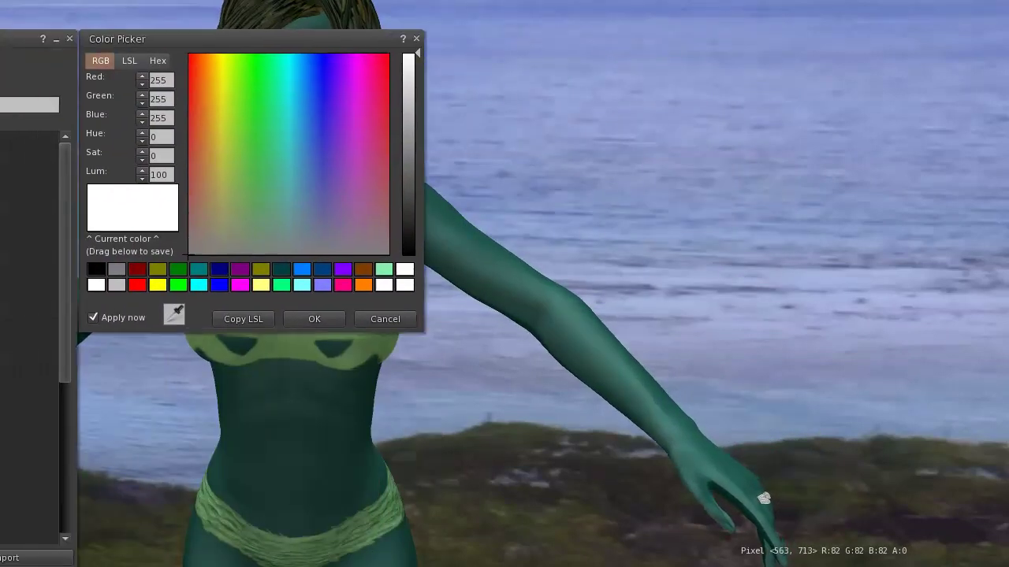
{"action": "left_click", "coordinate": [282, 269]}
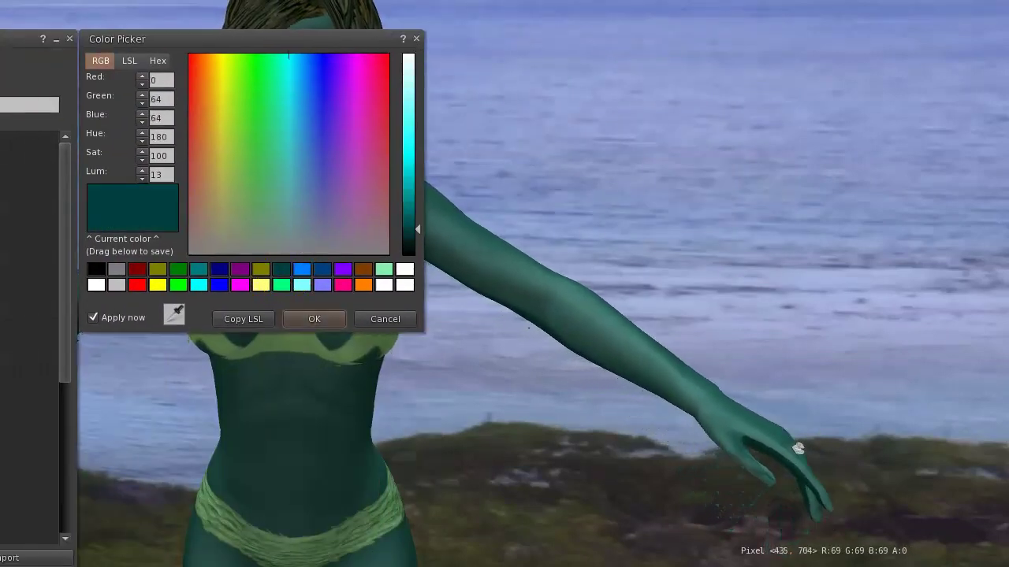
{"action": "left_click_drag", "start_coordinate": [236, 38], "coordinate": [291, 265]}
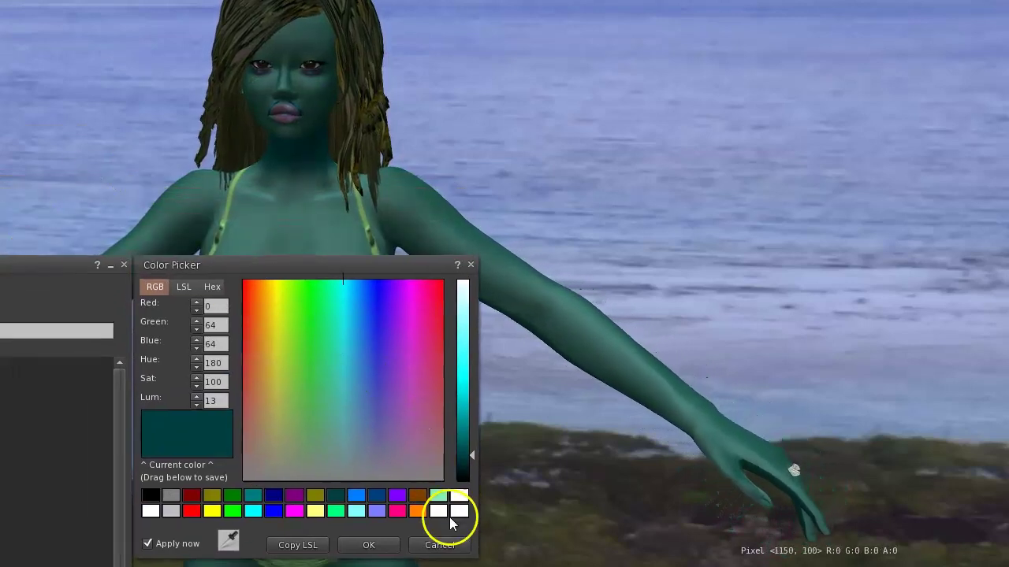
- Adjust the teal tint's brightness to RGB 0, 106, 106 (luminance 21)
{"action": "left_click", "coordinate": [466, 425]}
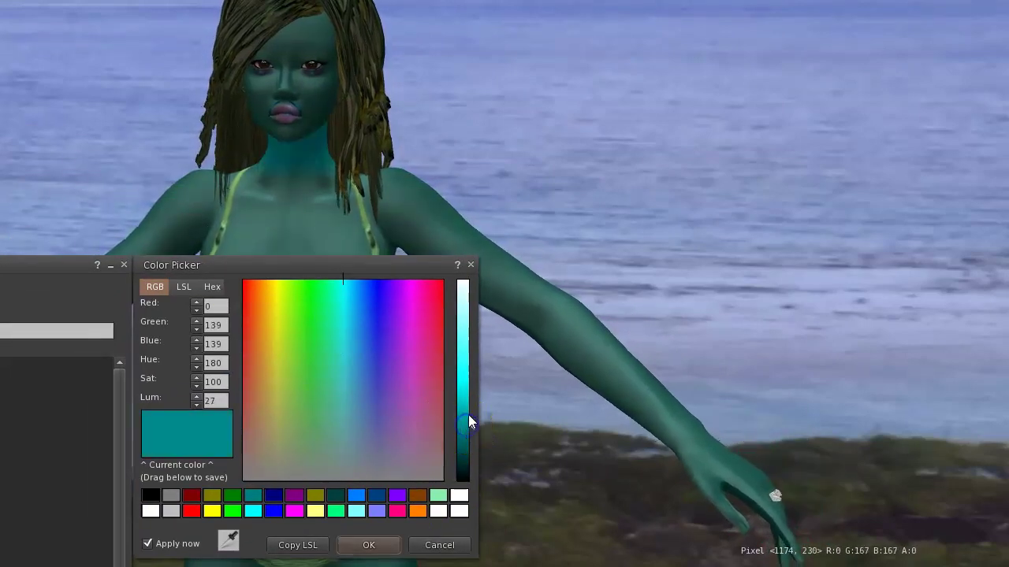
{"action": "mouse_move", "coordinate": [467, 438]}
{"action": "left_mouse_down"}
{"action": "mouse_move", "coordinate": [462, 424]}
{"action": "mouse_move", "coordinate": [463, 451]}
{"action": "left_mouse_up"}
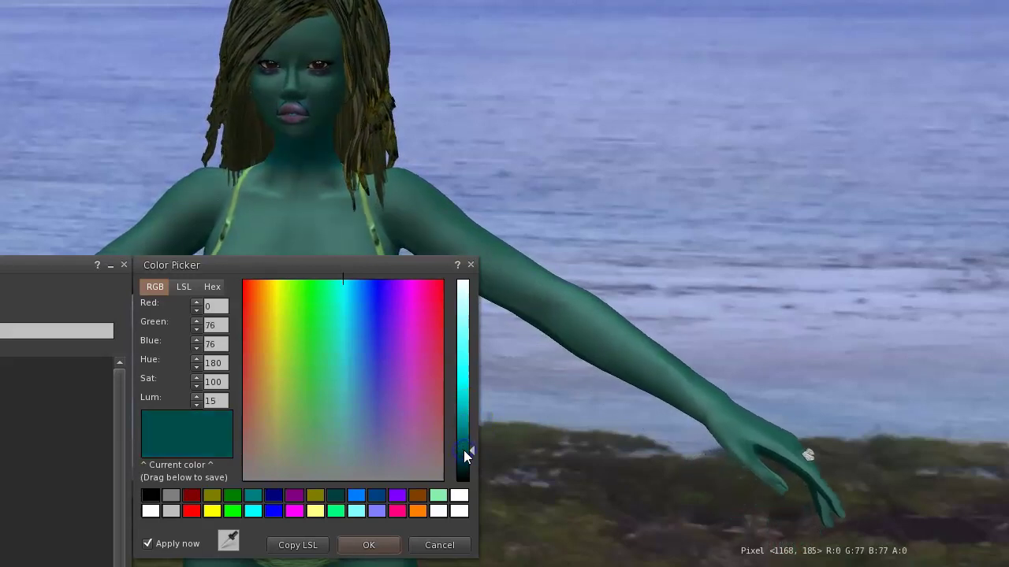
{"action": "left_click", "coordinate": [464, 438]}
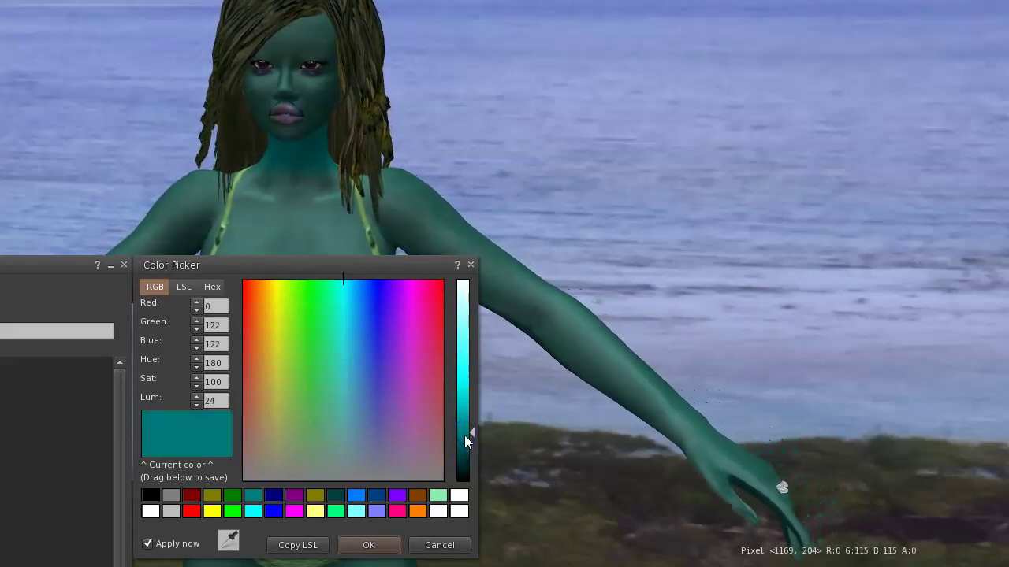
{"action": "left_click", "coordinate": [464, 443]}
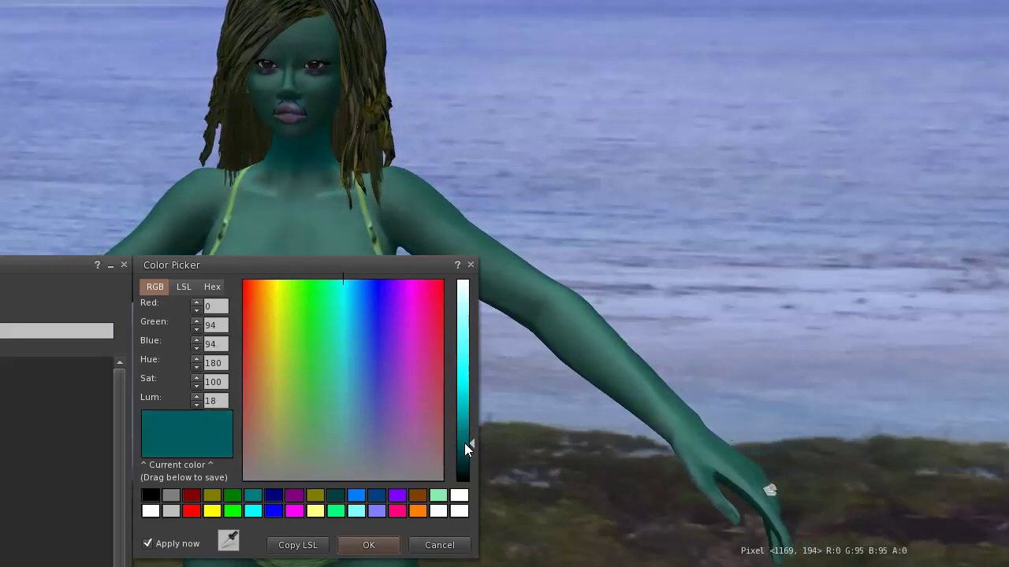
{"action": "left_click", "coordinate": [463, 432]}
{"action": "left_click_drag", "start_coordinate": [463, 433], "coordinate": [463, 438]}
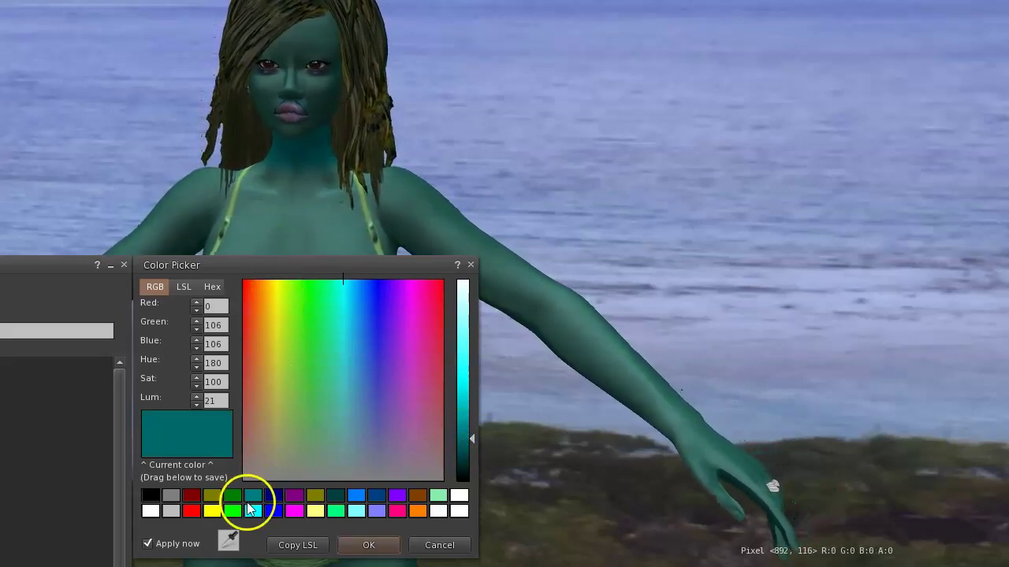
- Take off the worn Izzie's LeL Evo X Neck Blender 01 (white) through the inventory to expose the bare neck
{"action": "left_click", "coordinate": [231, 533]}
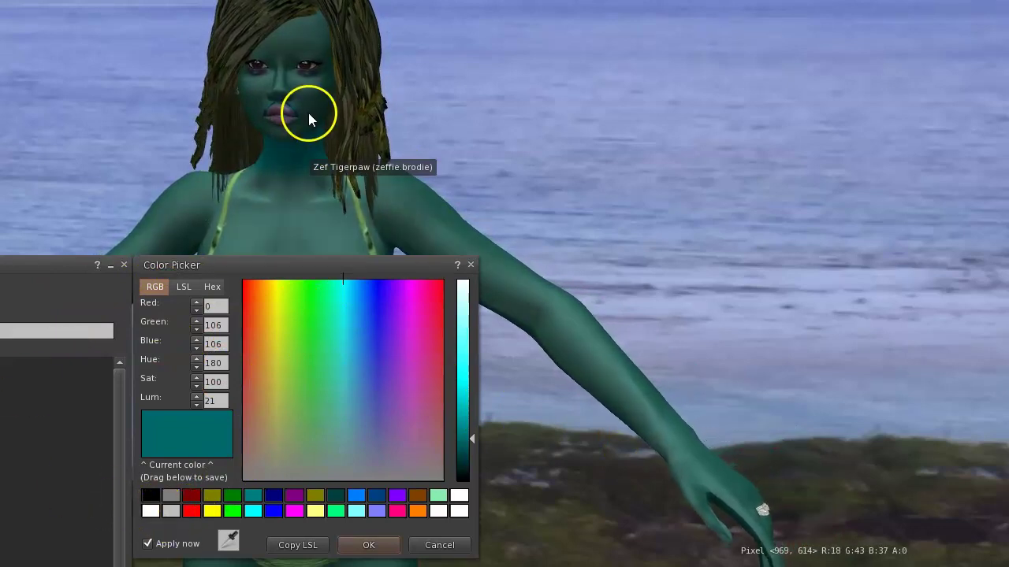
{"action": "scroll", "coordinate": [306, 174], "scroll_direction": "up", "scroll_amount": 5}
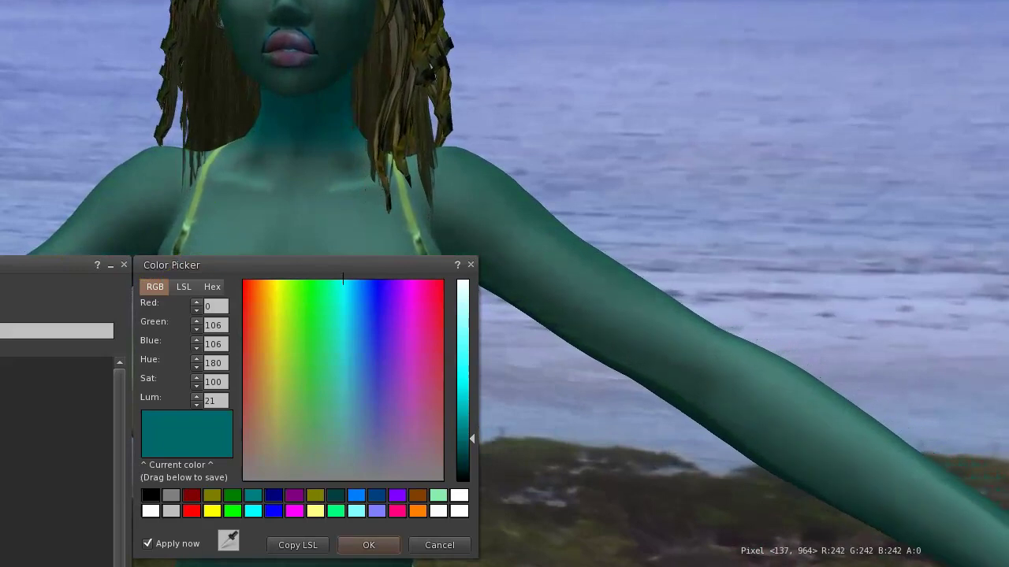
{"action": "key", "text": "ctrl+i"}
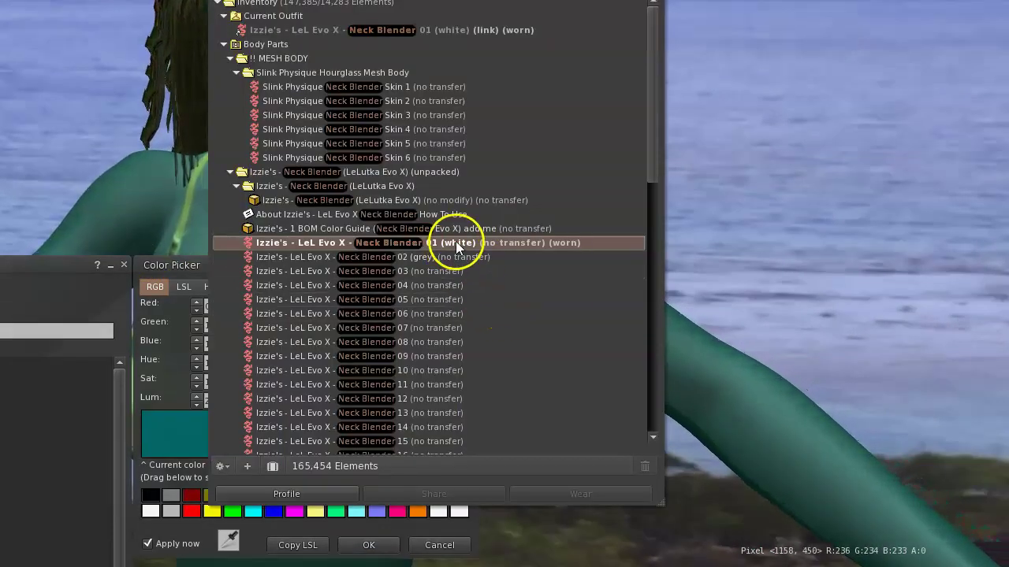
{"action": "right_click", "coordinate": [458, 244]}
{"action": "left_click", "coordinate": [482, 454]}
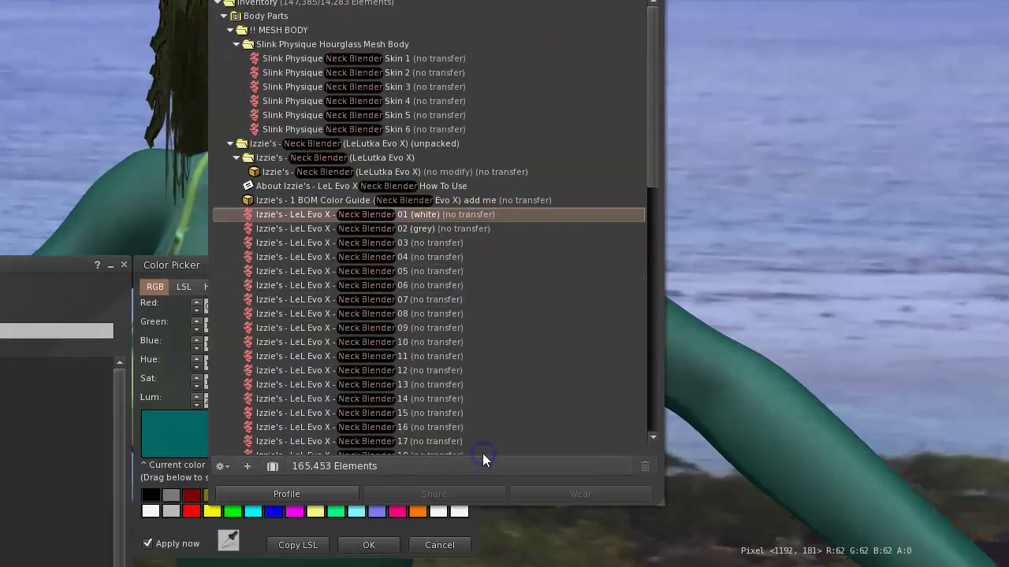
{"action": "key", "text": "ctrl+i"}
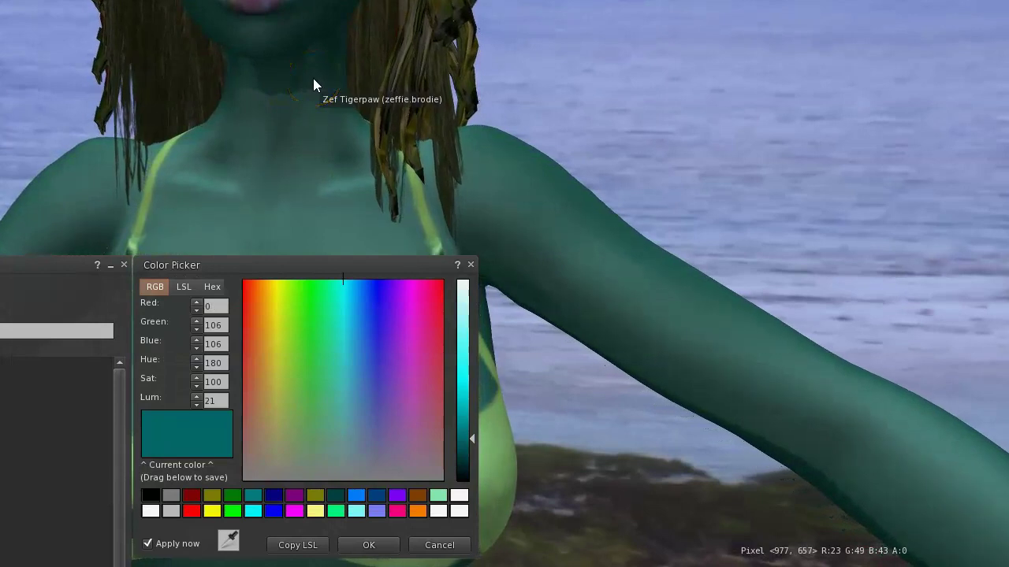
- Sample the skin color at several points on the bare neck with the pixel color read-out
{"action": "left_click", "coordinate": [292, 78]}
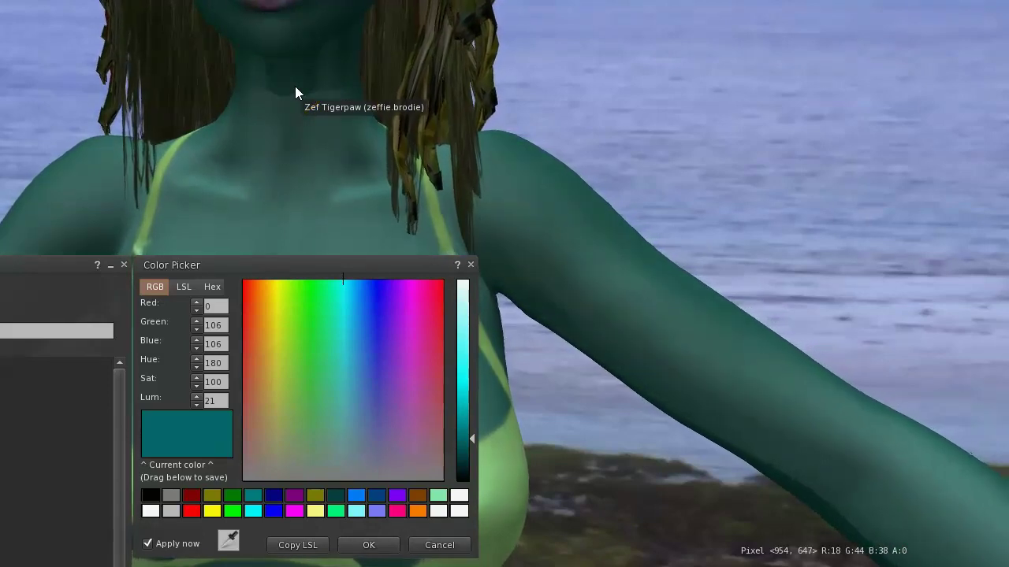
{"action": "left_click", "coordinate": [315, 82]}
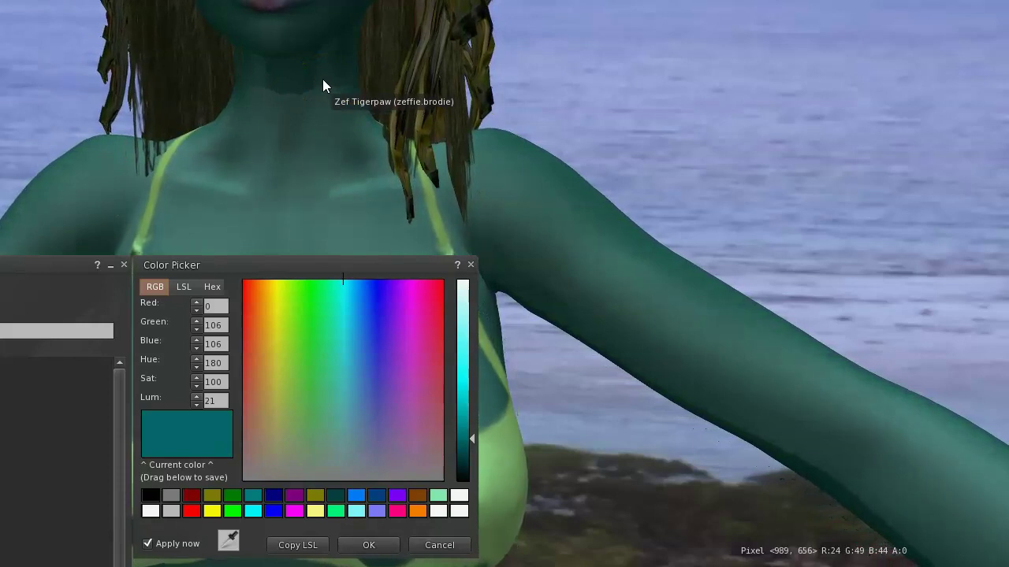
{"action": "left_click", "coordinate": [309, 83]}
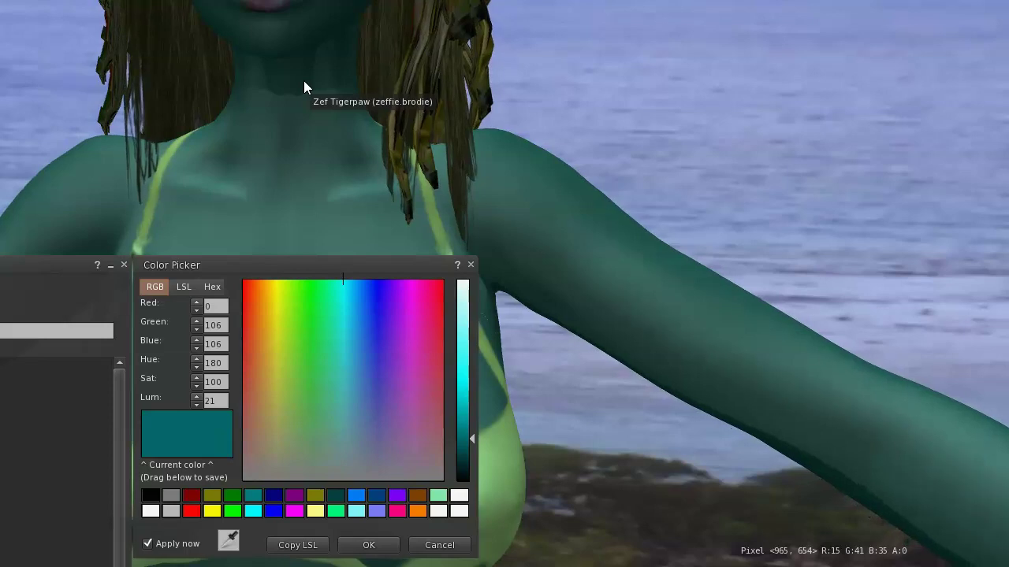
{"action": "left_click", "coordinate": [293, 131]}
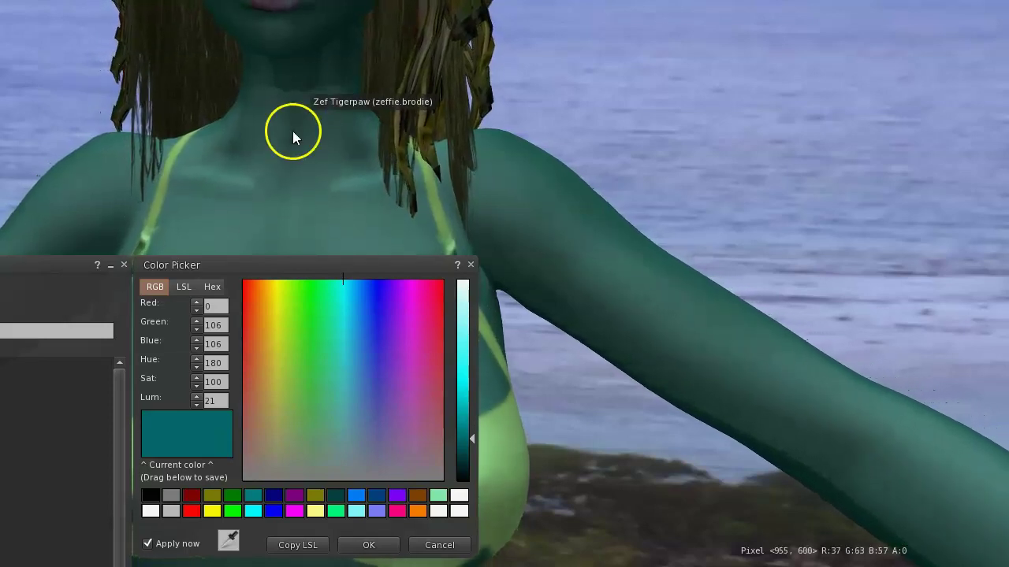
- Wear Neck Blender 01 (white) again and reset its Color/Tint to white
{"action": "left_click", "coordinate": [215, 307]}
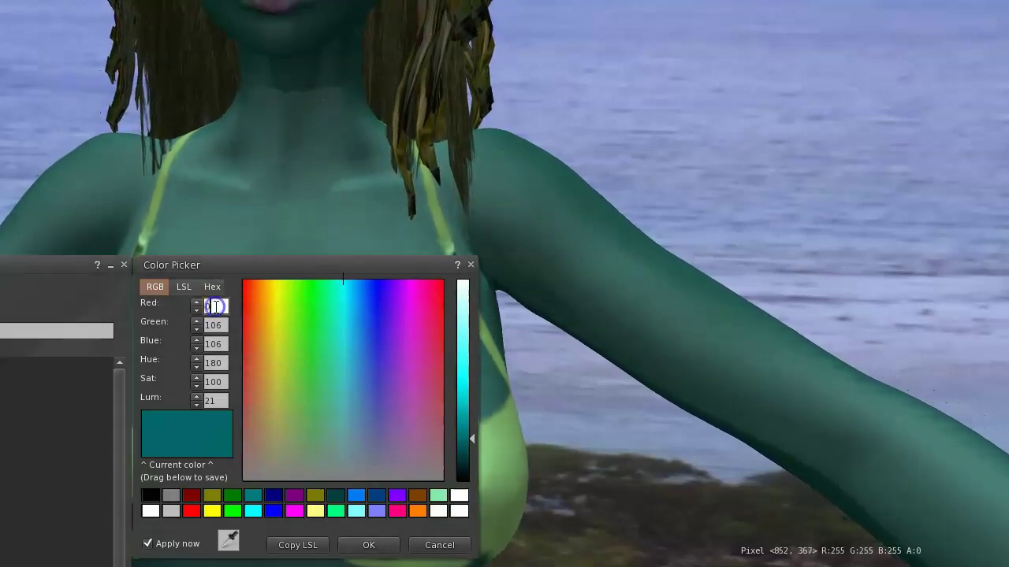
{"action": "left_click", "coordinate": [0, 222]}
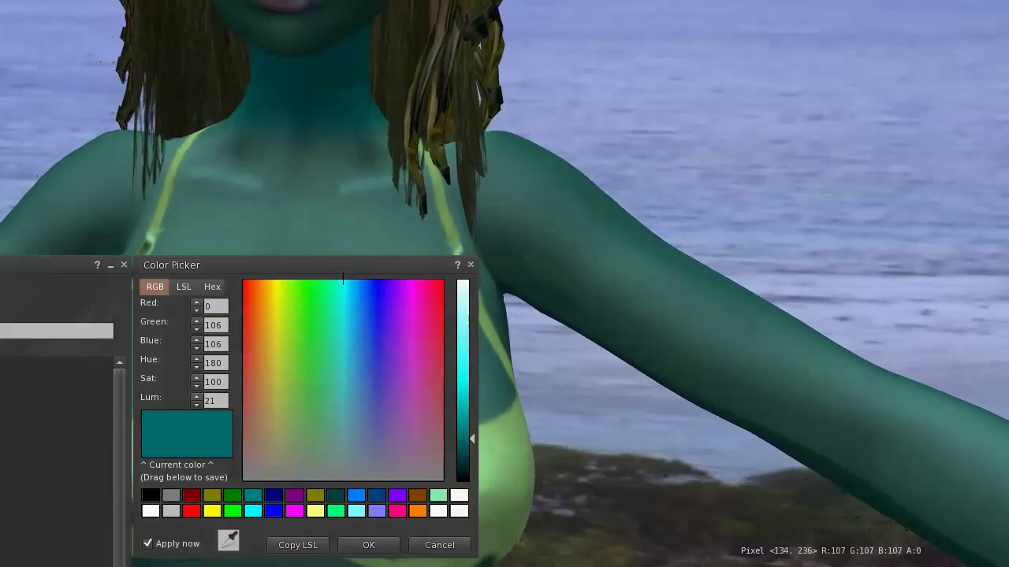
{"action": "left_click_drag", "start_coordinate": [0, 265], "coordinate": [85, 203]}
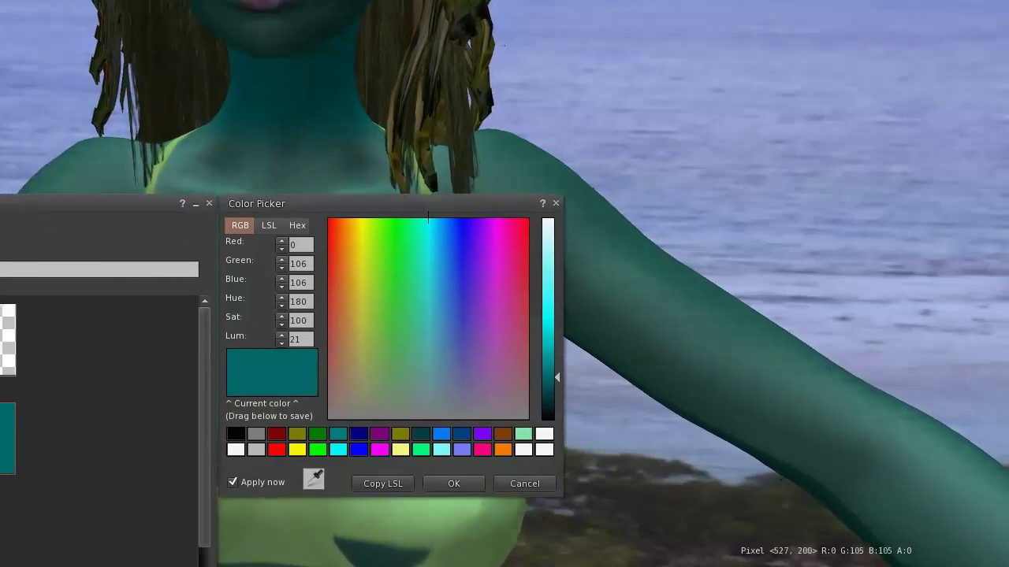
{"action": "left_click", "coordinate": [4, 438]}
{"action": "left_click", "coordinate": [234, 450]}
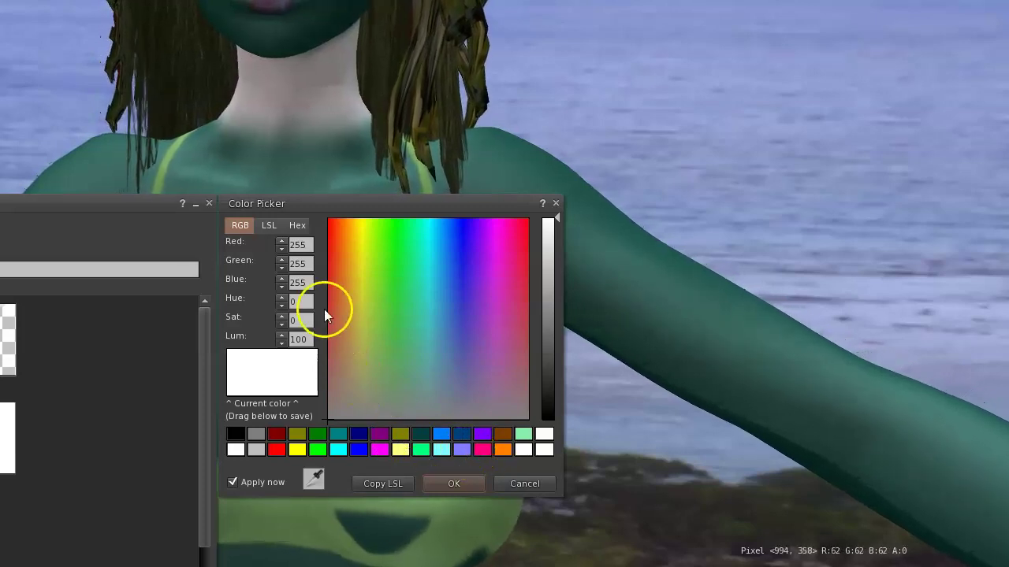
- Set the blender tint to Red 16, Green 40 and Blue 35
{"action": "double_click", "coordinate": [307, 241]}
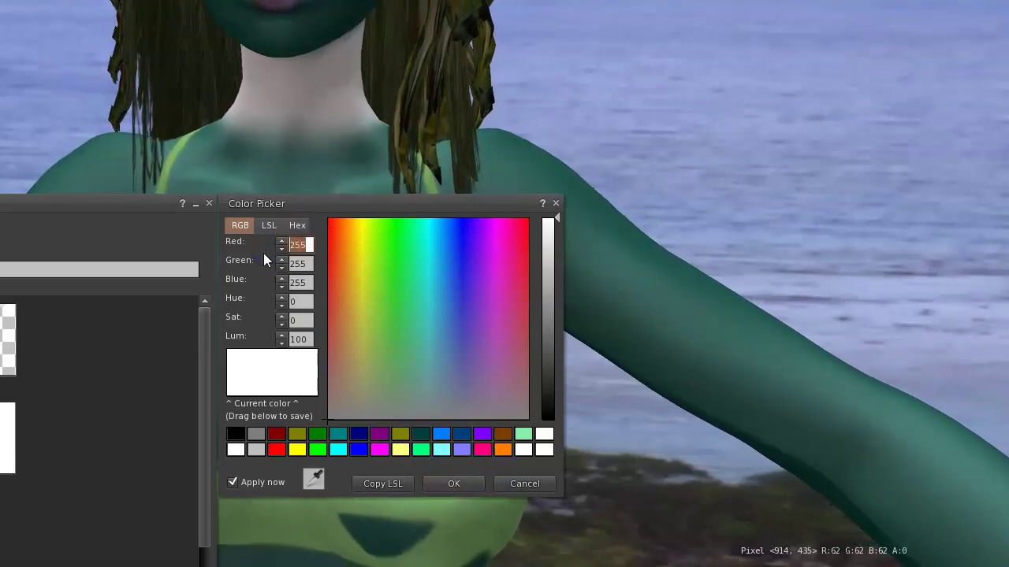
{"action": "type", "text": "16"}
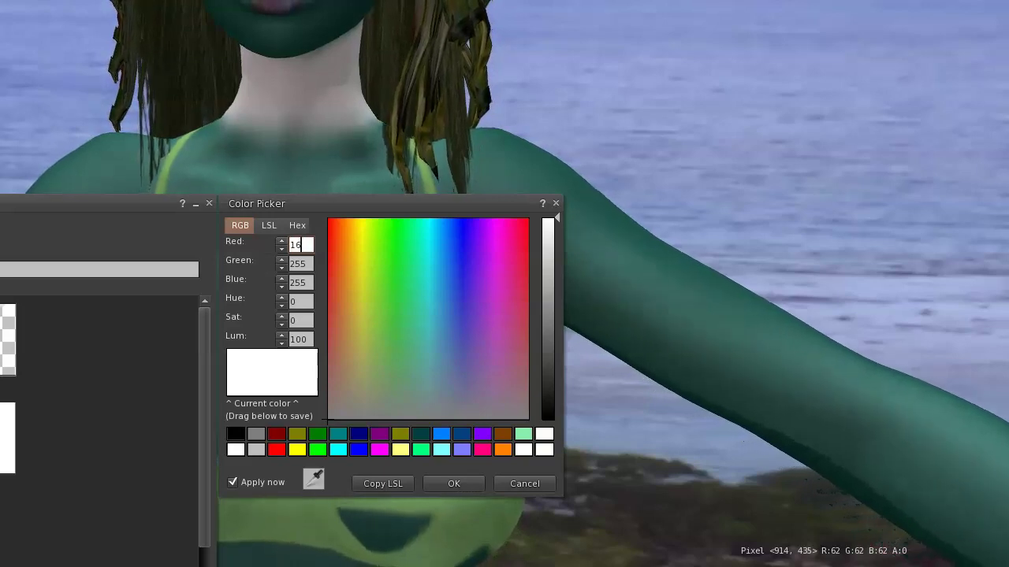
{"action": "double_click", "coordinate": [303, 263]}
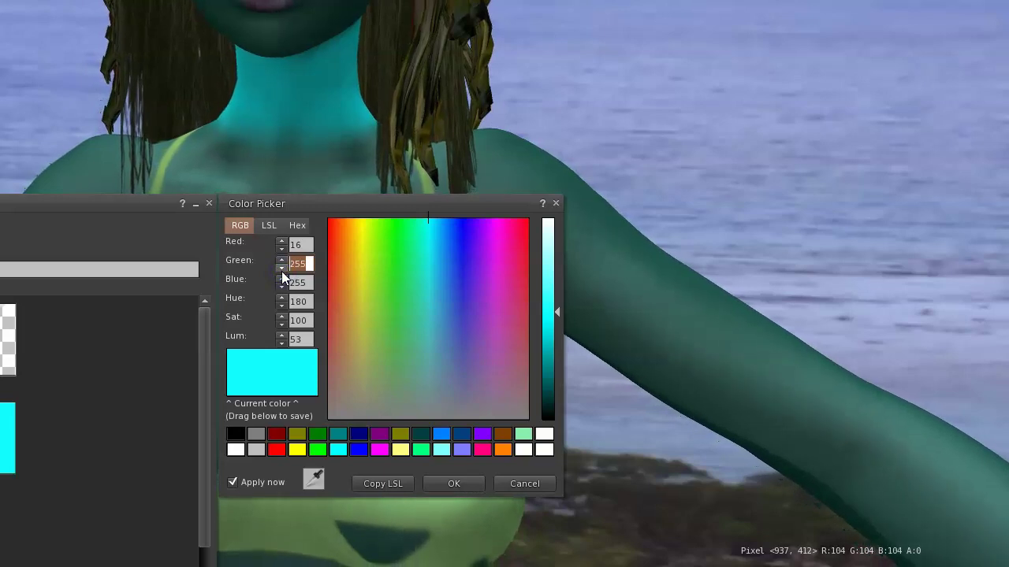
{"action": "type", "text": "40"}
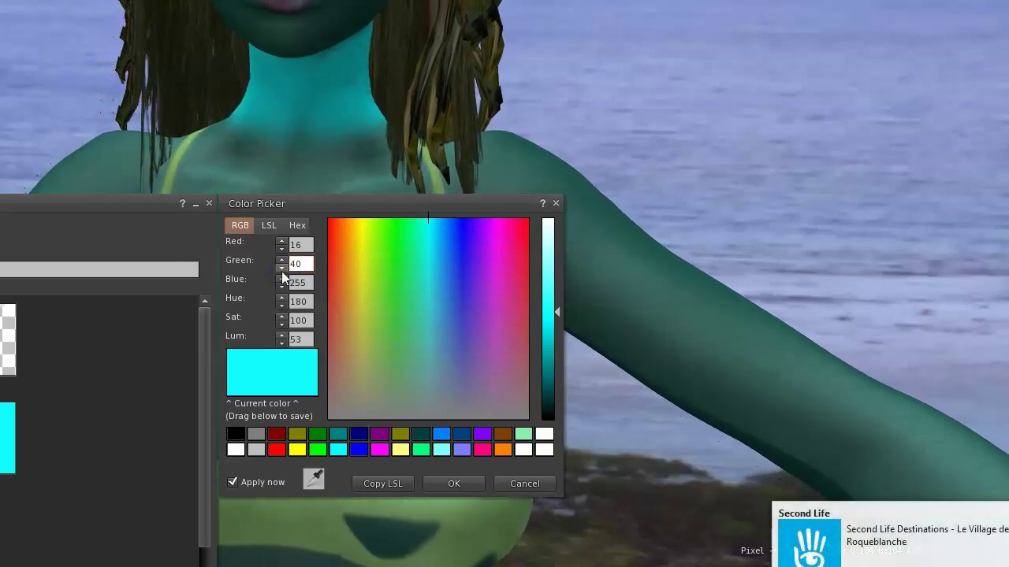
{"action": "left_click", "coordinate": [295, 282]}
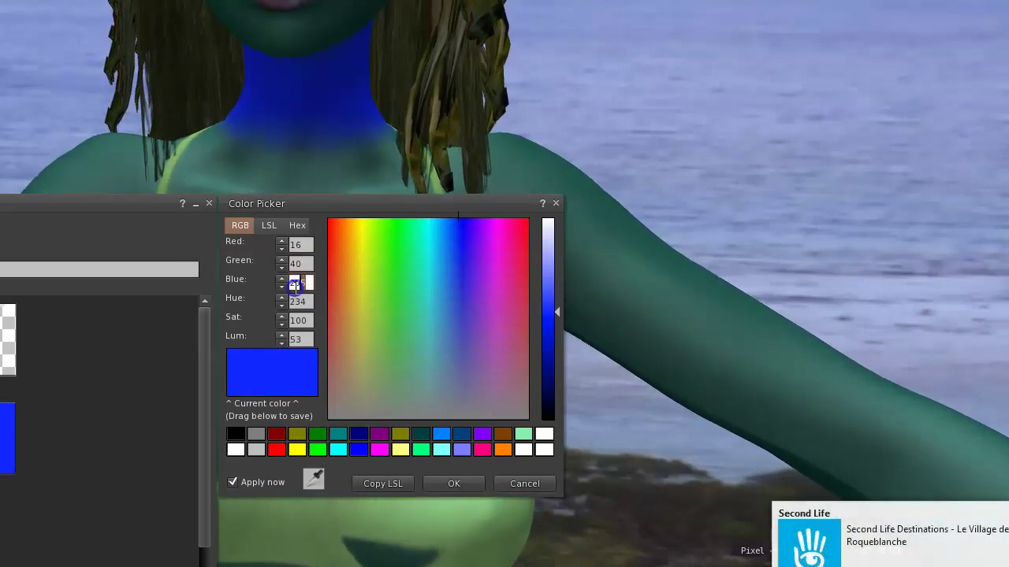
{"action": "type", "text": "35"}
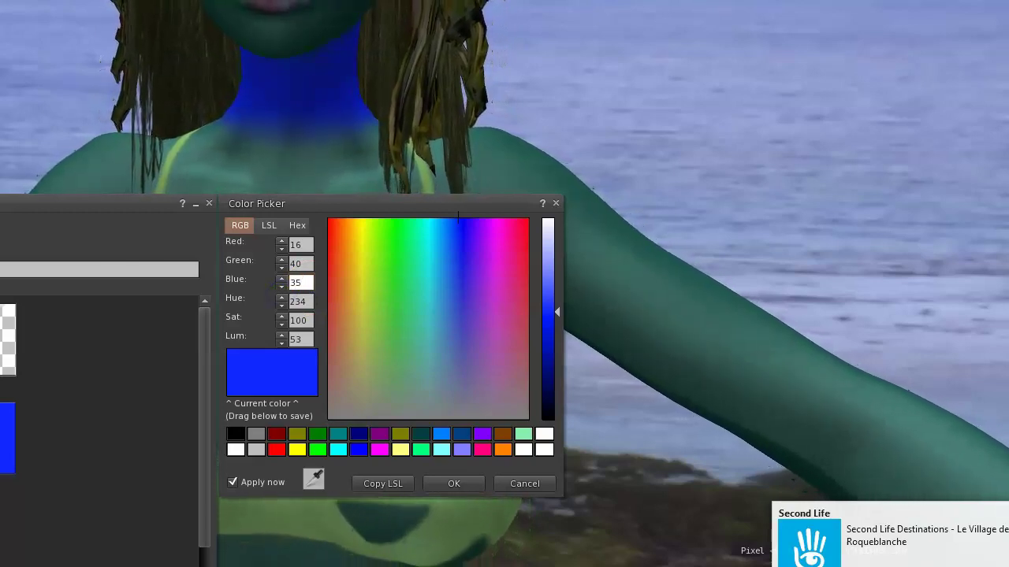
{"action": "key", "text": "Return"}
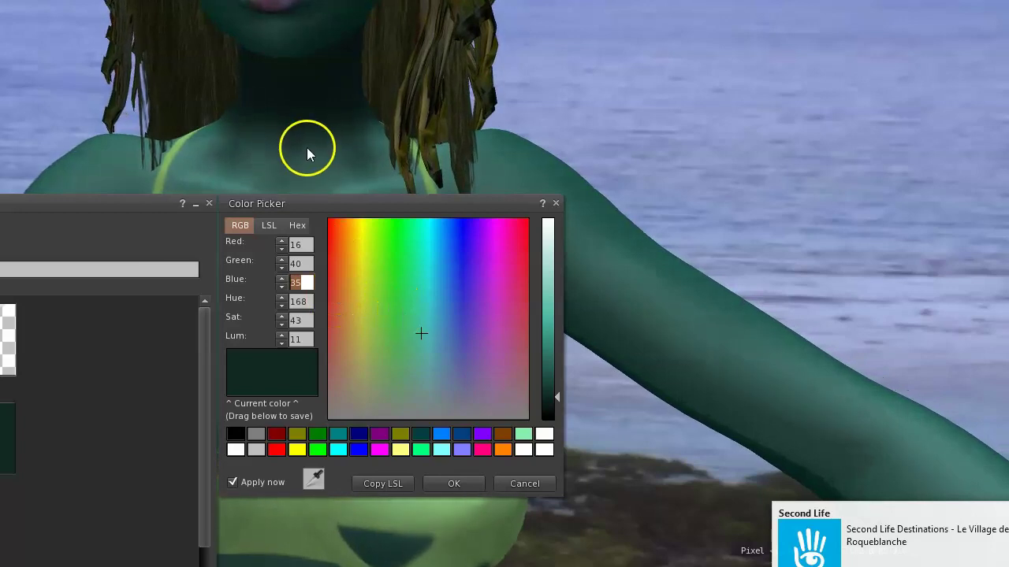
- Raise the tint's luminance to 31 (RGB 45, 112, 98) to match the chest skin, and accept the color
{"action": "left_click", "coordinate": [548, 368]}
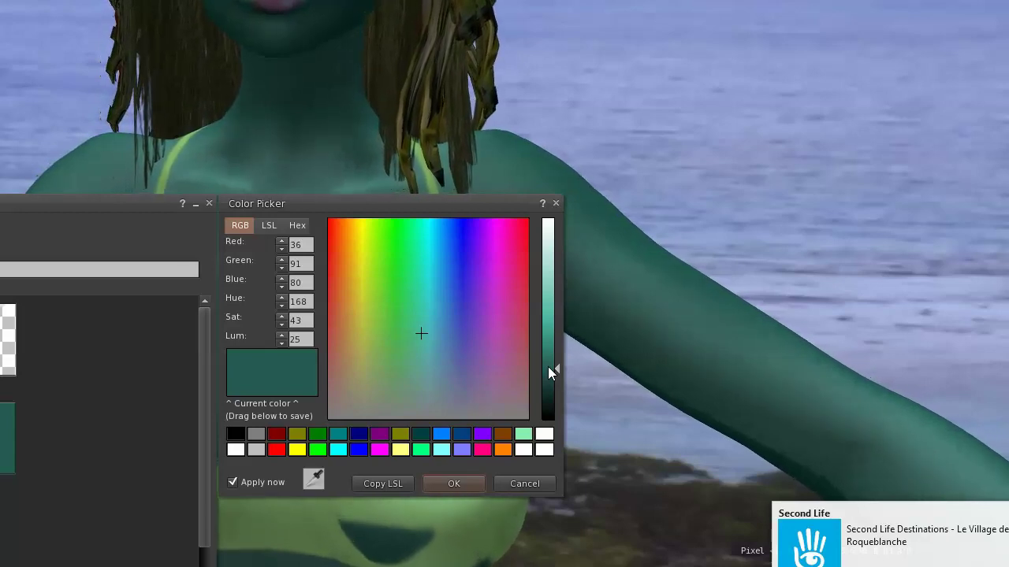
{"action": "left_click", "coordinate": [548, 355]}
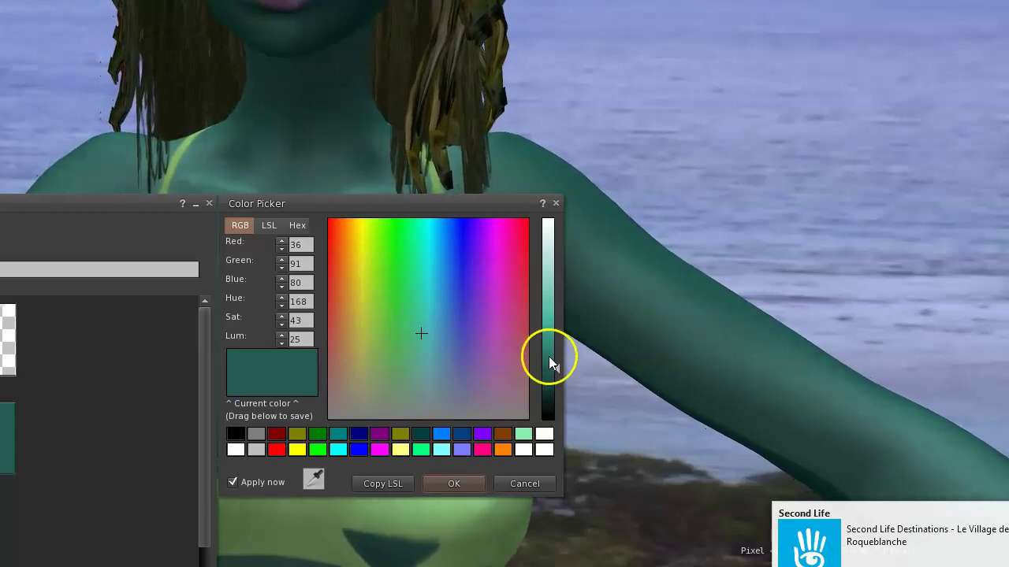
{"action": "left_click", "coordinate": [549, 357]}
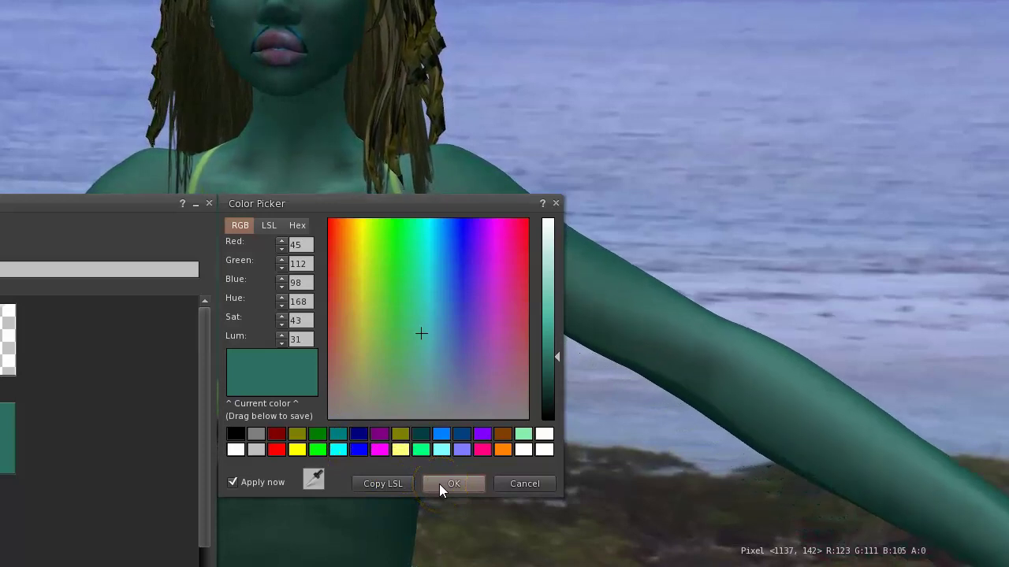
{"action": "left_click", "coordinate": [439, 484]}
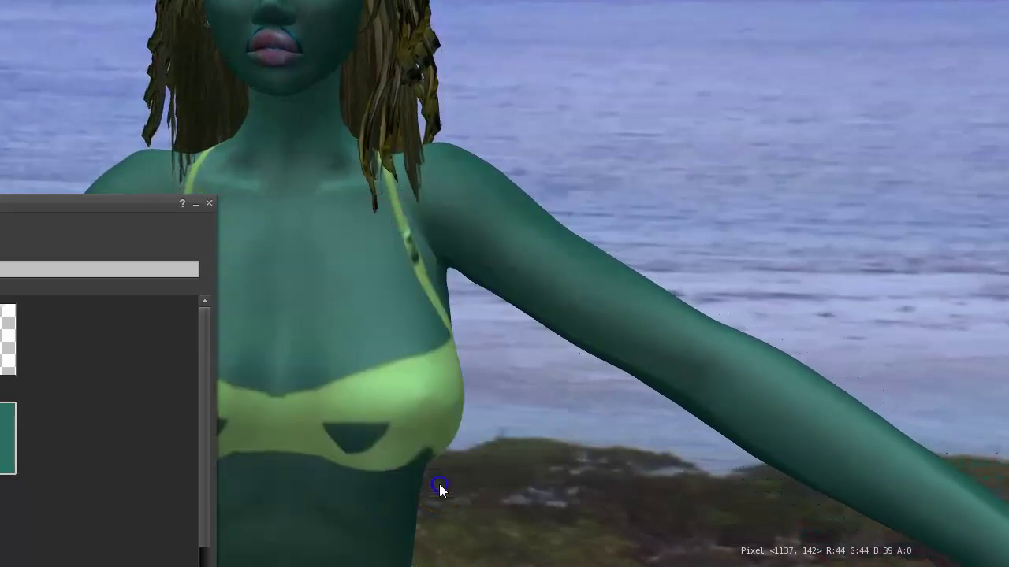
- Save the tinted neck blender tattoo and close the Appearance window
{"action": "left_click_drag", "start_coordinate": [0, 203], "coordinate": [210, 164]}
{"action": "left_click", "coordinate": [171, 186]}
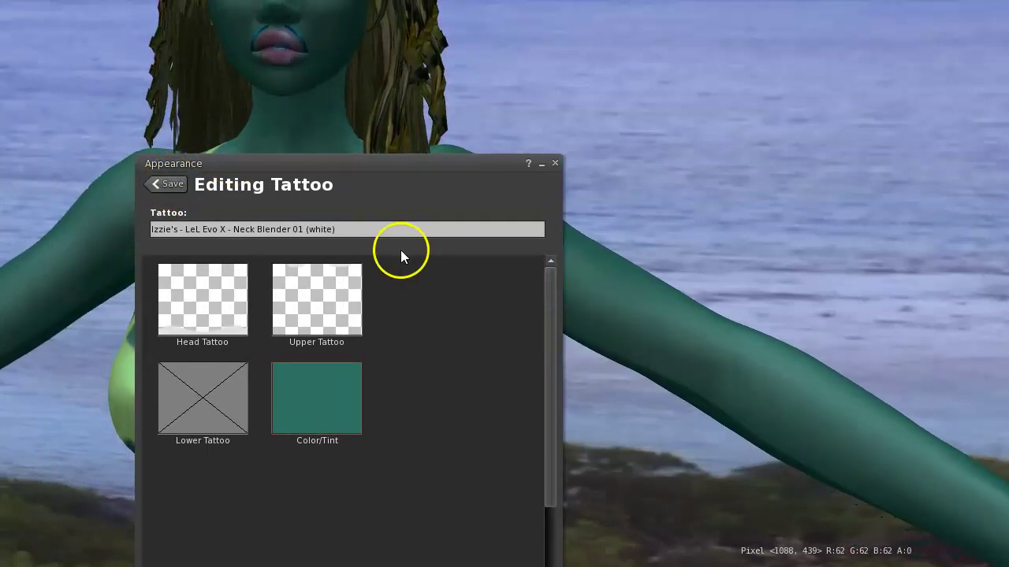
{"action": "left_click", "coordinate": [164, 186]}
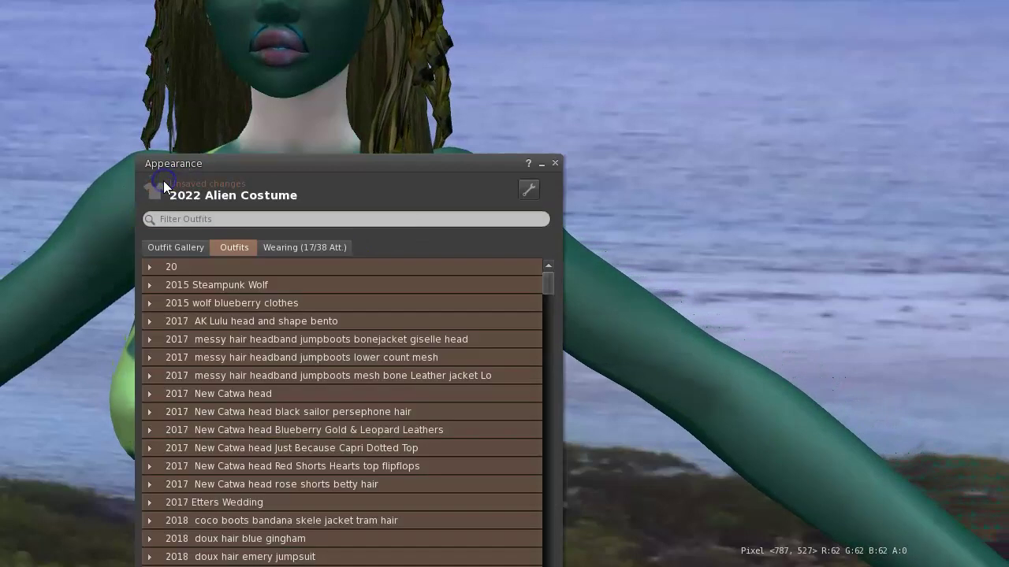
{"action": "left_click", "coordinate": [555, 163]}
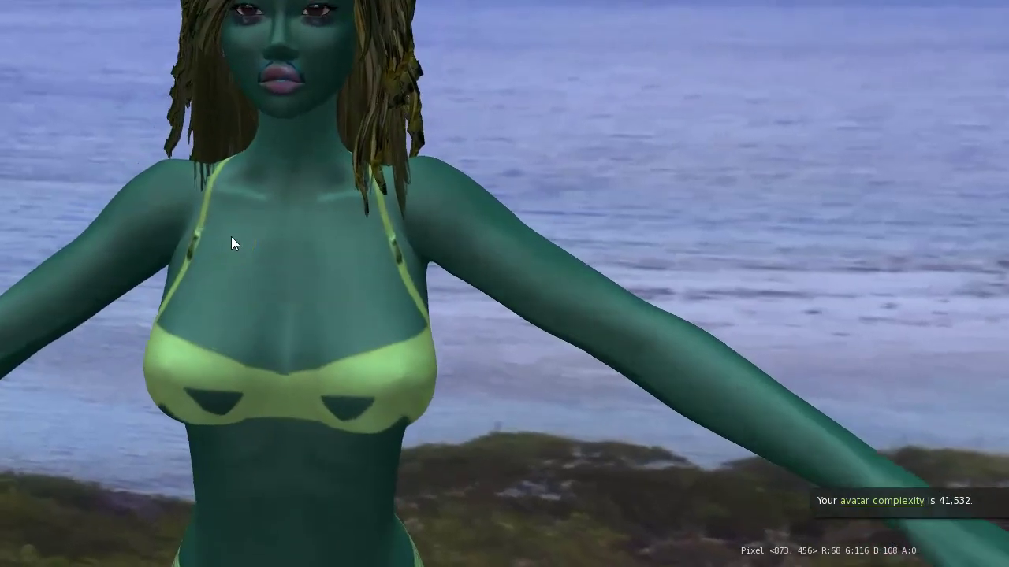
- Examine the neck and chest blend up close and from a slightly turned angle
{"action": "scroll", "coordinate": [231, 236], "scroll_direction": "up", "scroll_amount": 1}
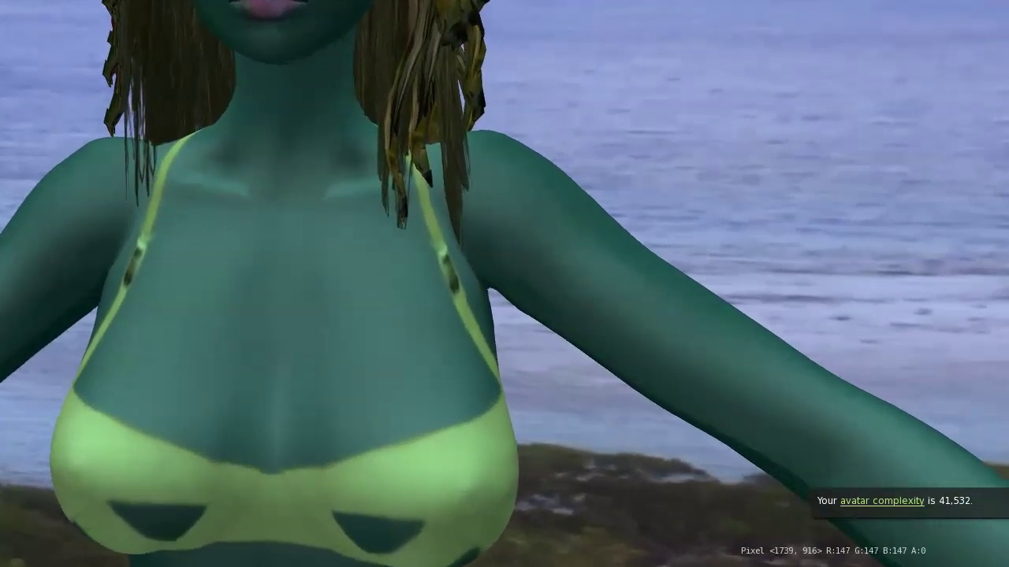
{"action": "key", "text": "alt+Left"}
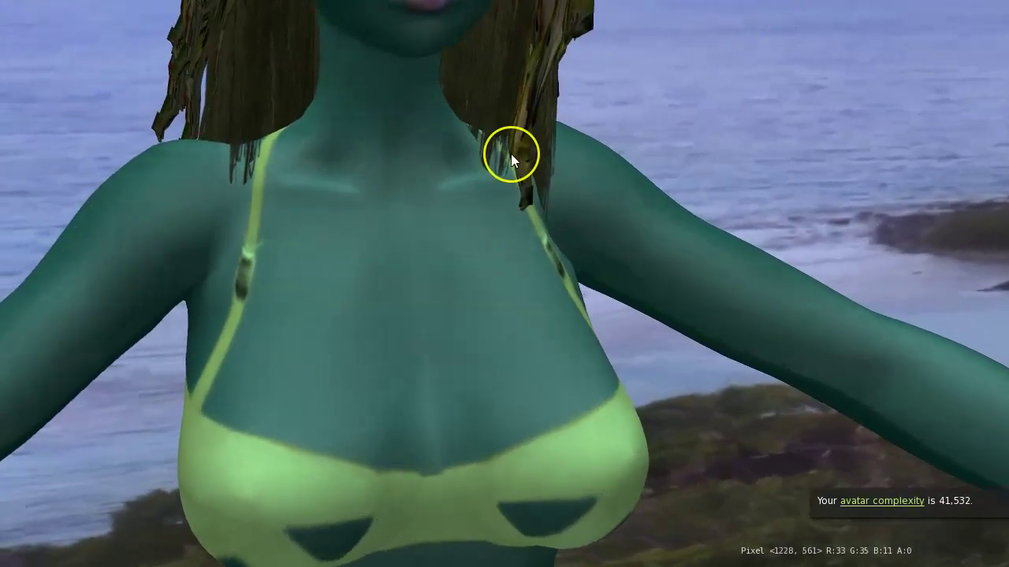
{"action": "scroll", "coordinate": [511, 153], "scroll_direction": "down", "scroll_amount": 2}
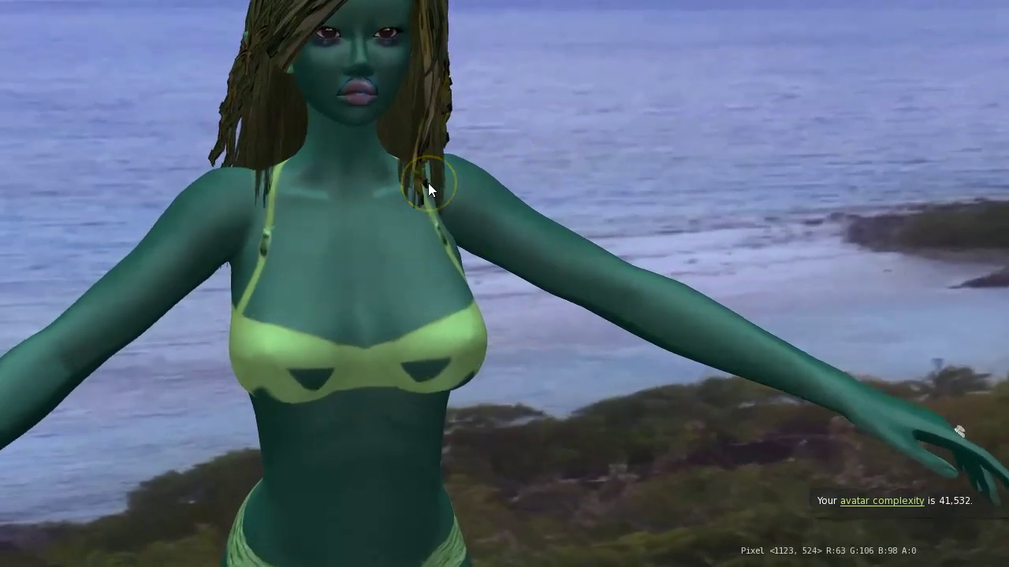